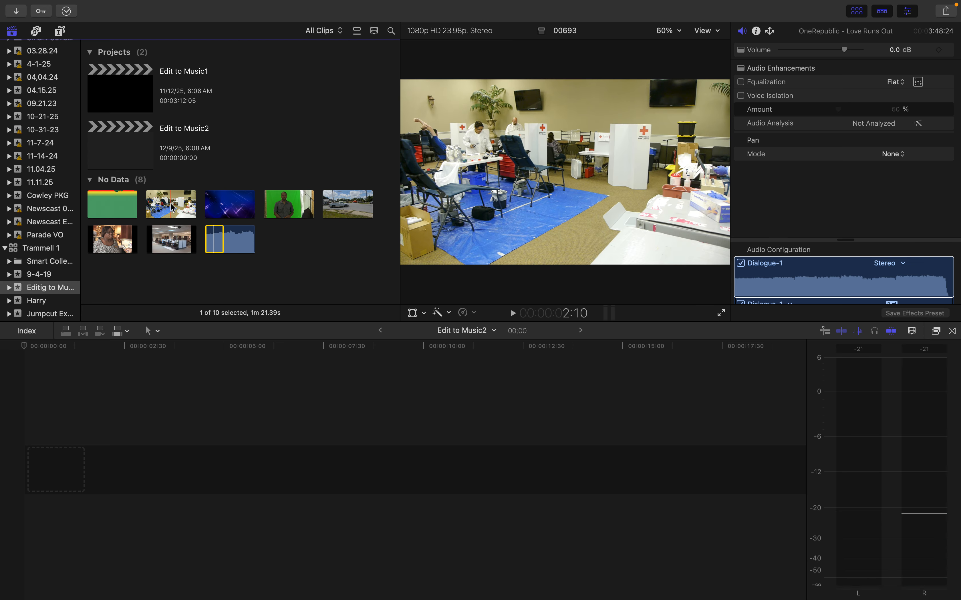
Place the 00693 clip at the start of the timeline and connect the selected Love Runs Out song range beneath it
{"action": "left_click_drag", "start_coordinate": [173, 208], "coordinate": [43, 475]}
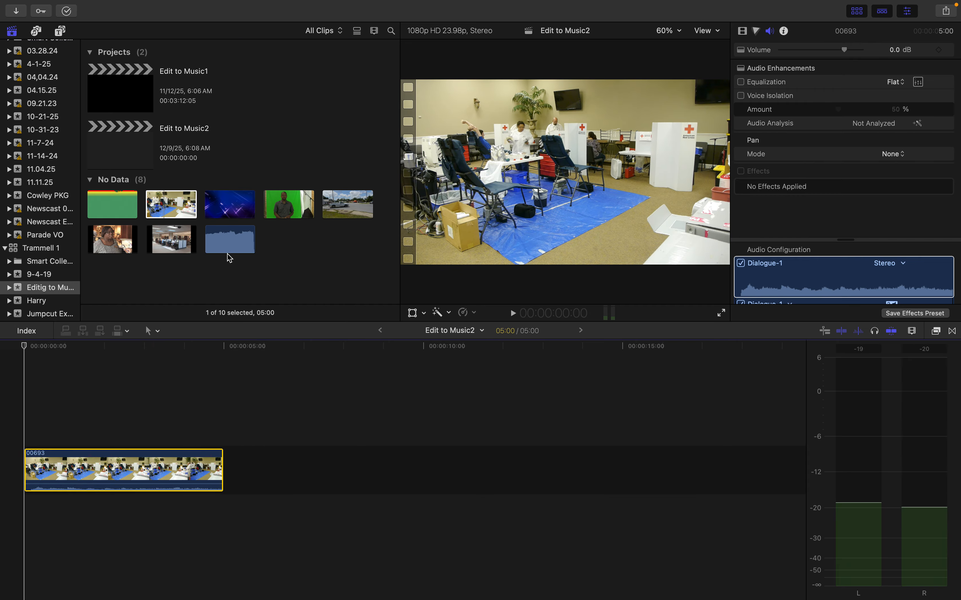
{"action": "left_click", "coordinate": [218, 239]}
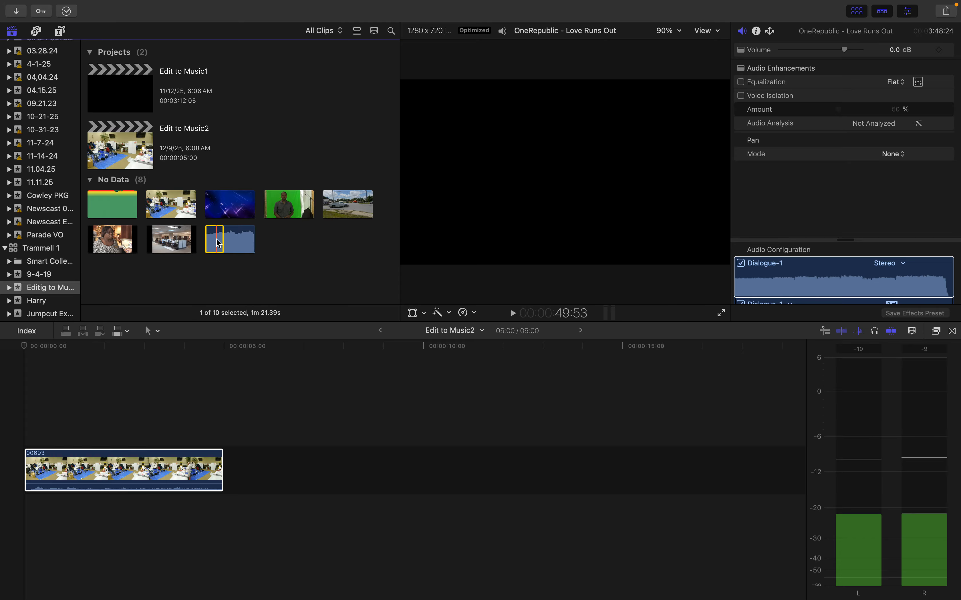
{"action": "left_click_drag", "start_coordinate": [216, 242], "coordinate": [24, 511]}
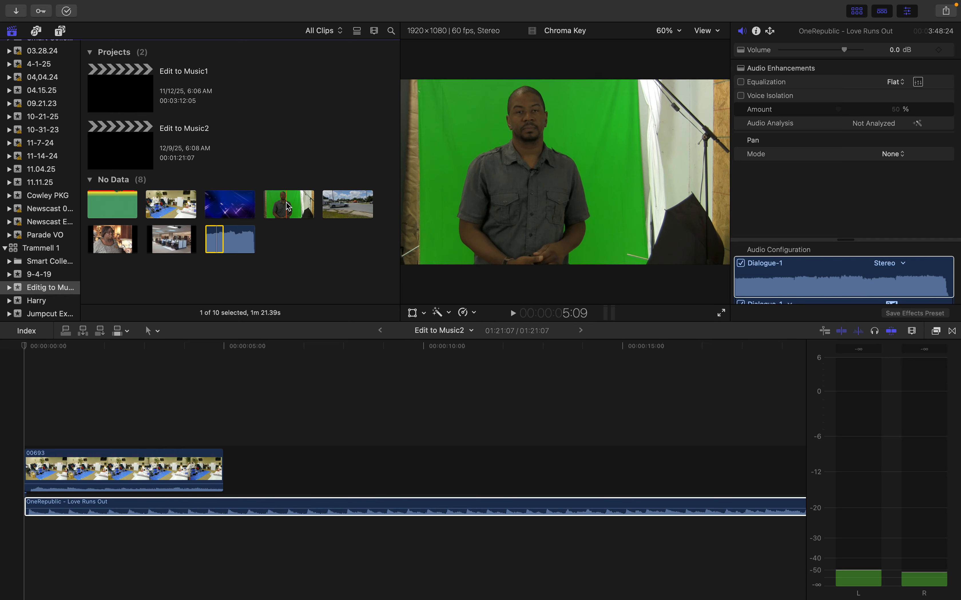
Append the Chroma Key clip after 00693 and trim its end back to about 10:20 on the timeline
{"action": "left_click_drag", "start_coordinate": [289, 207], "coordinate": [250, 473]}
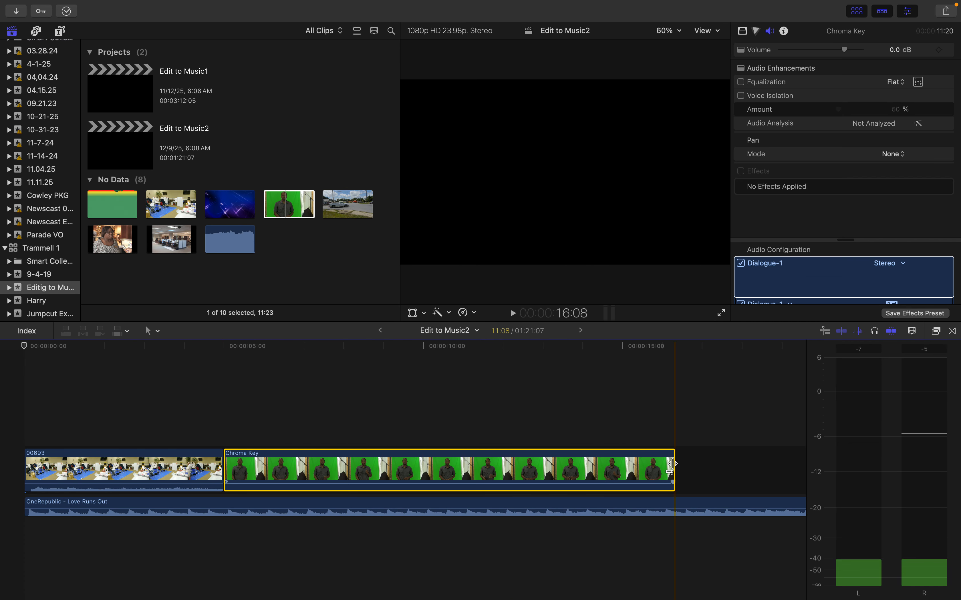
{"action": "left_click_drag", "start_coordinate": [673, 464], "coordinate": [455, 464]}
Split the song where the Chroma Key clip ends and delete the remaining music
{"action": "left_click", "coordinate": [461, 508]}
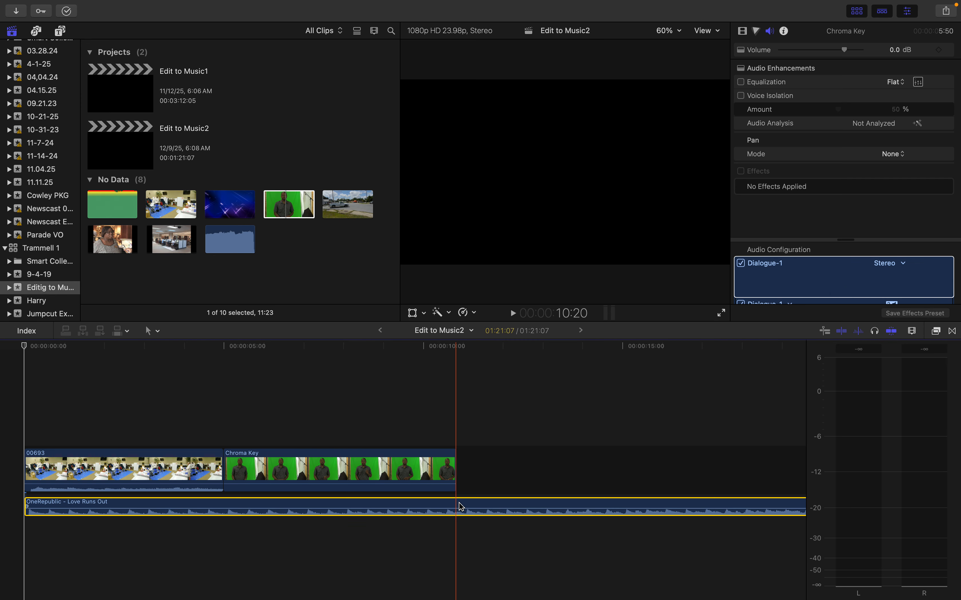
{"action": "key", "text": "super+b"}
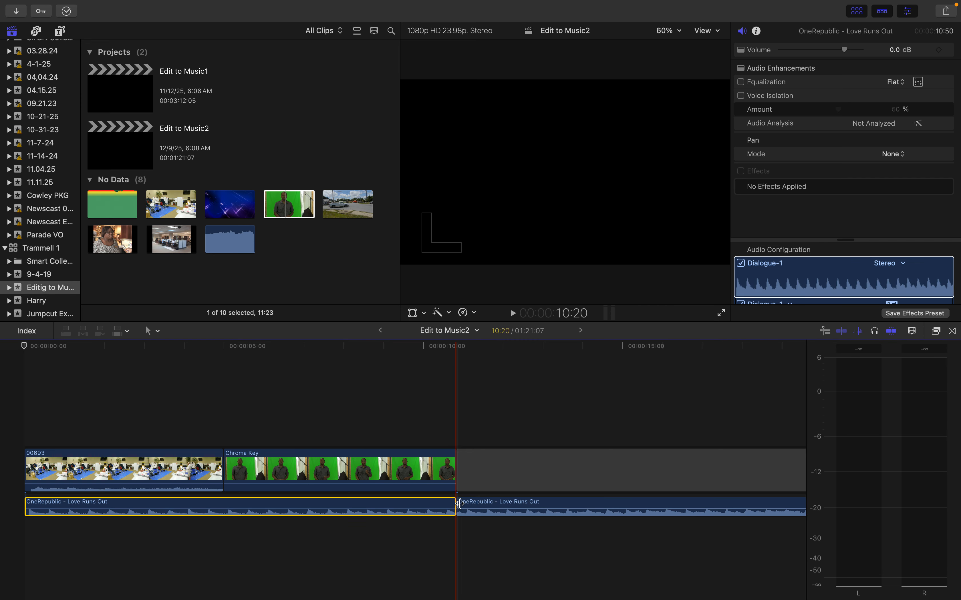
{"action": "key", "text": "space"}
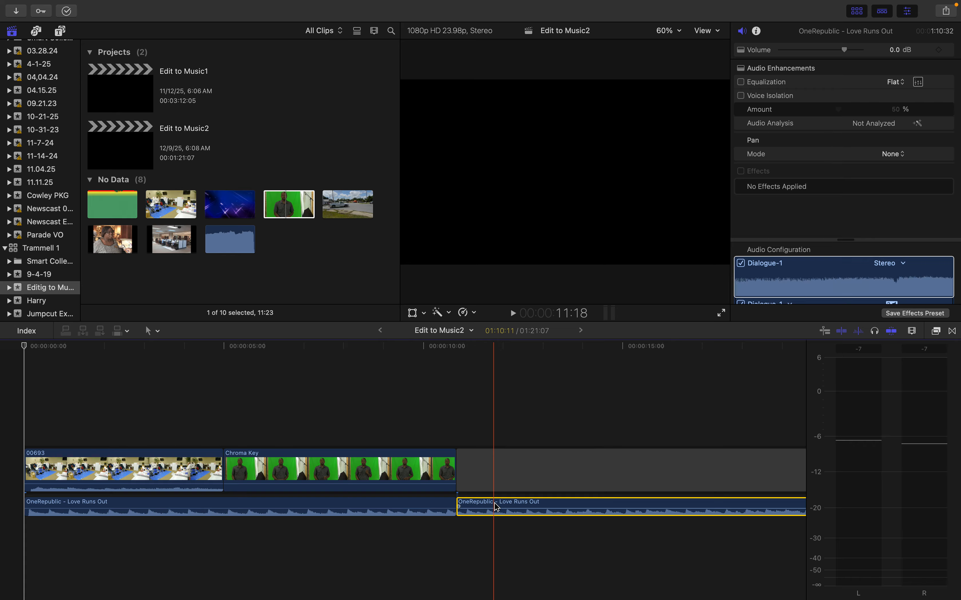
{"action": "key", "text": "Delete"}
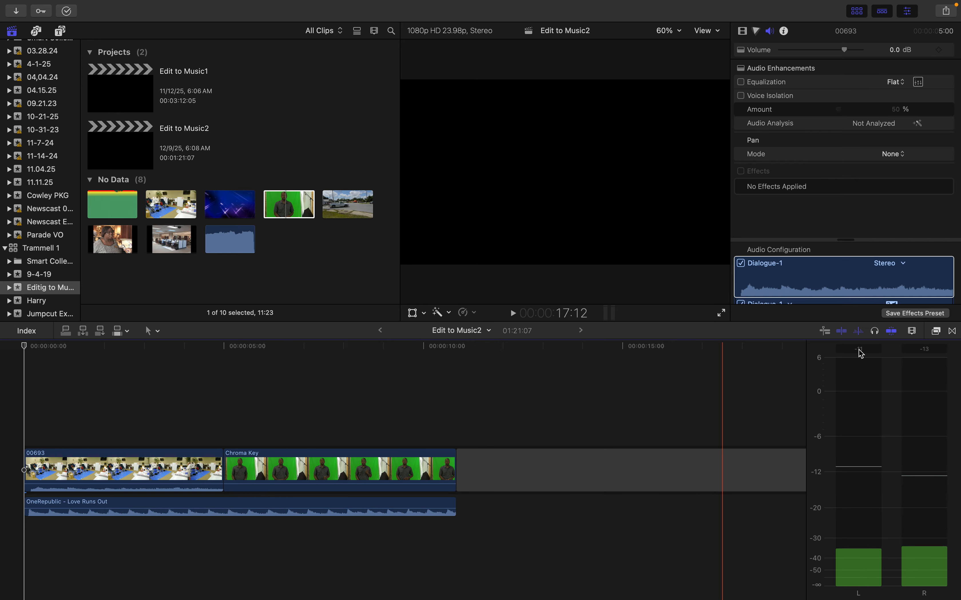
Set the timeline clips to show large audio waveforms with small filmstrips, and increase the clip height to nearly the maximum
{"action": "left_click", "coordinate": [913, 333]}
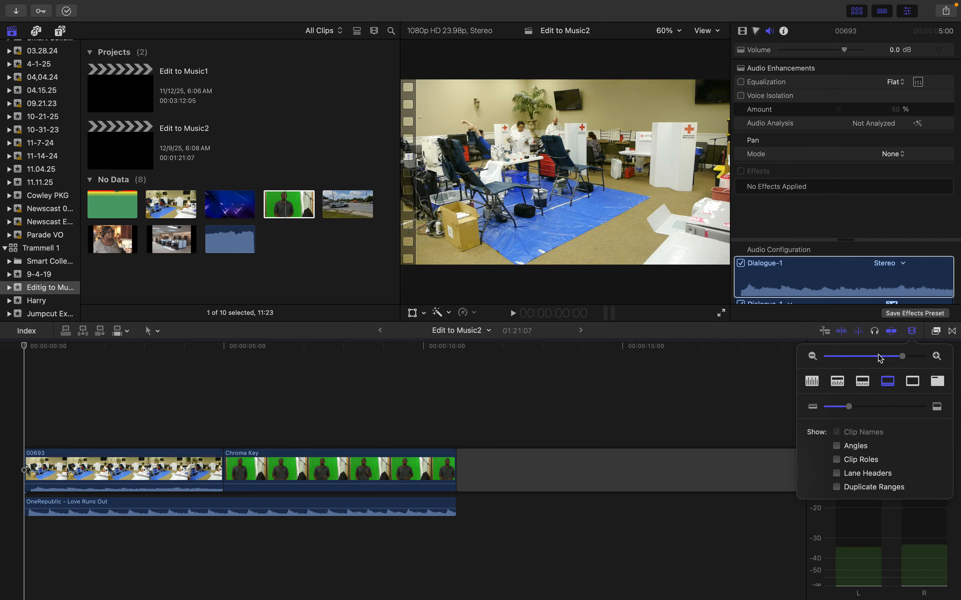
{"action": "left_click", "coordinate": [841, 386]}
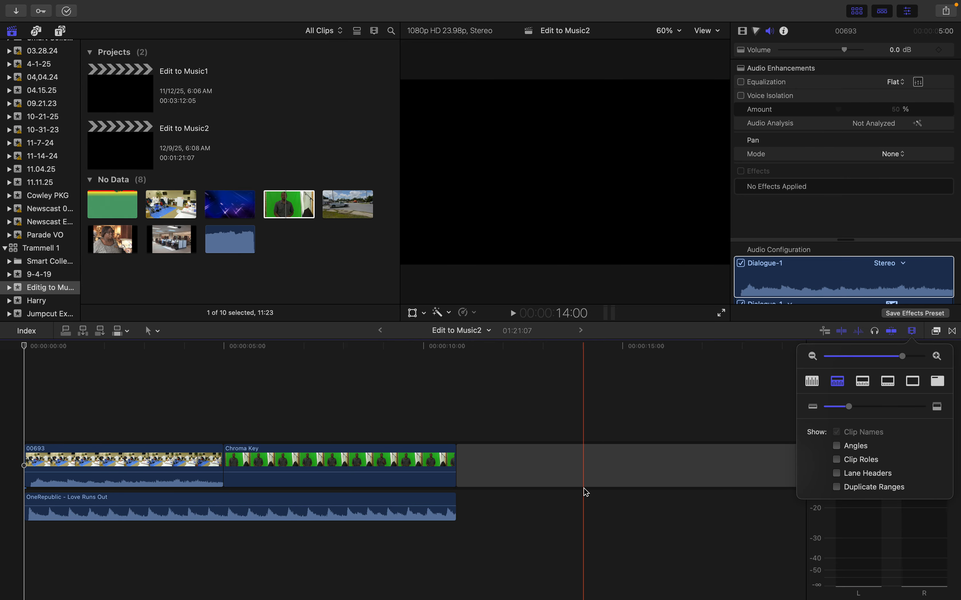
{"action": "left_click", "coordinate": [813, 383]}
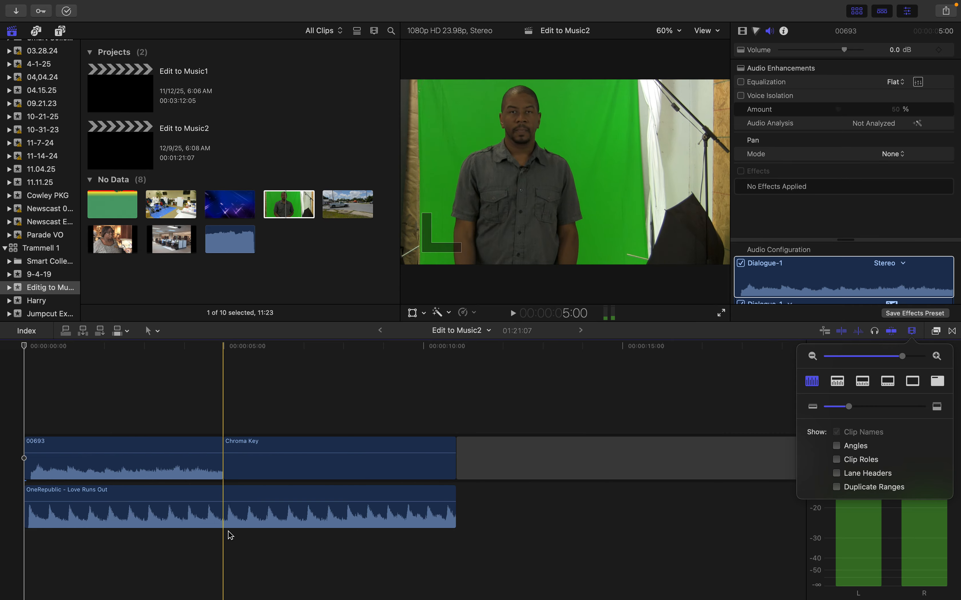
{"action": "left_click", "coordinate": [841, 386]}
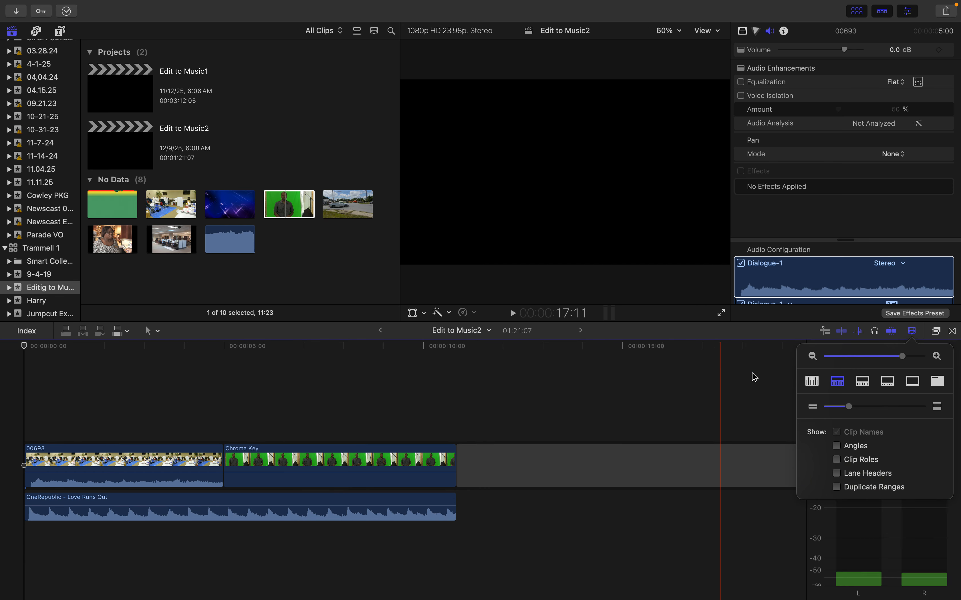
{"action": "left_click_drag", "start_coordinate": [853, 412], "coordinate": [928, 408]}
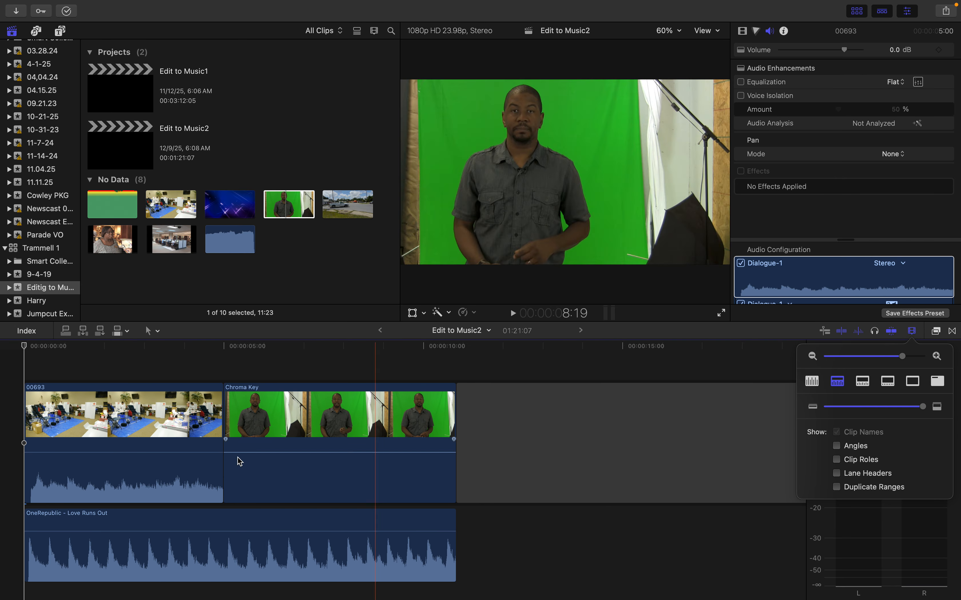
Play the opening of the edit and park the playhead on the waveform peak at 2:02 to examine the beat
{"action": "key", "text": "space"}
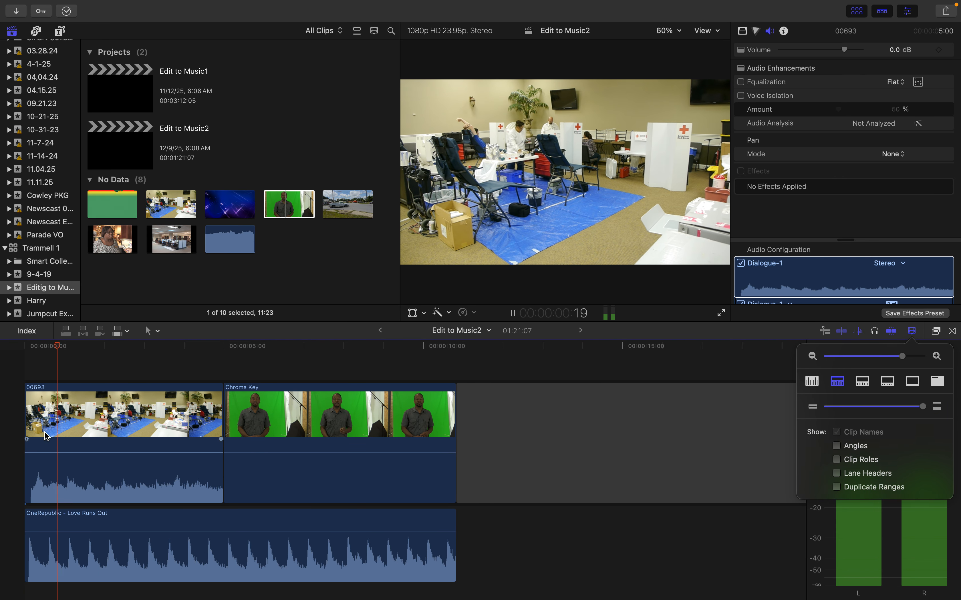
{"action": "key", "text": "space"}
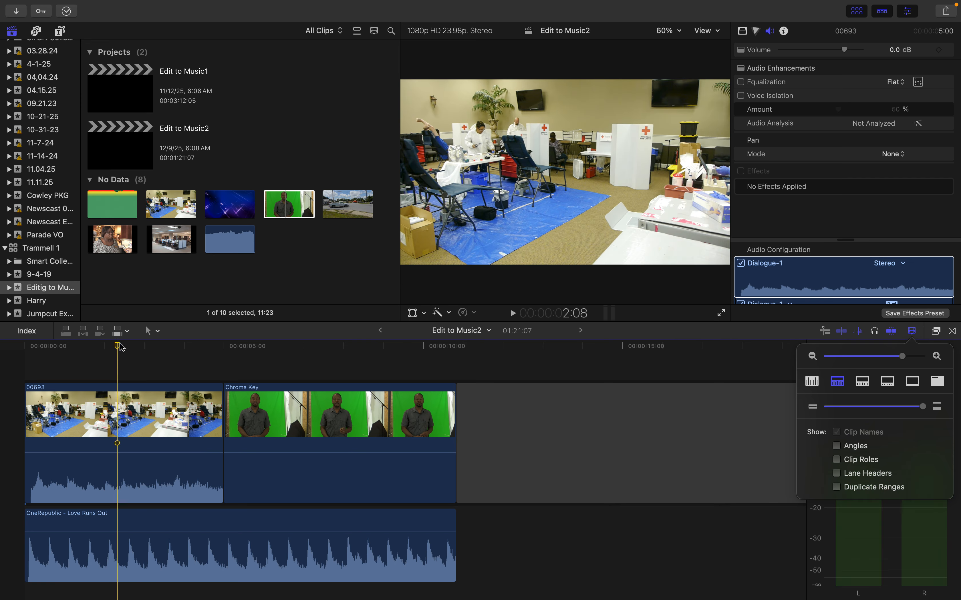
{"action": "left_click_drag", "start_coordinate": [120, 349], "coordinate": [111, 349]}
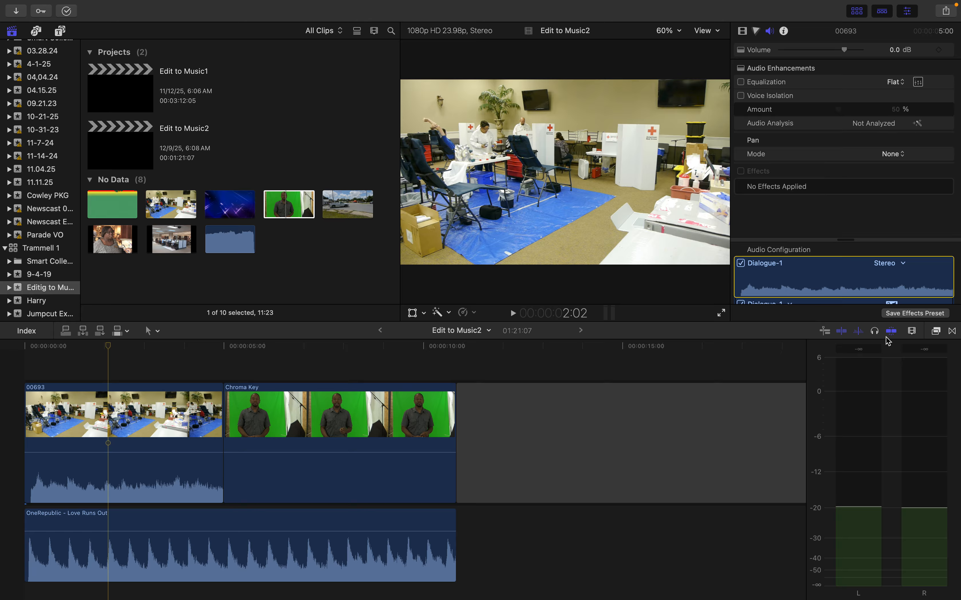
{"action": "key", "text": "space"}
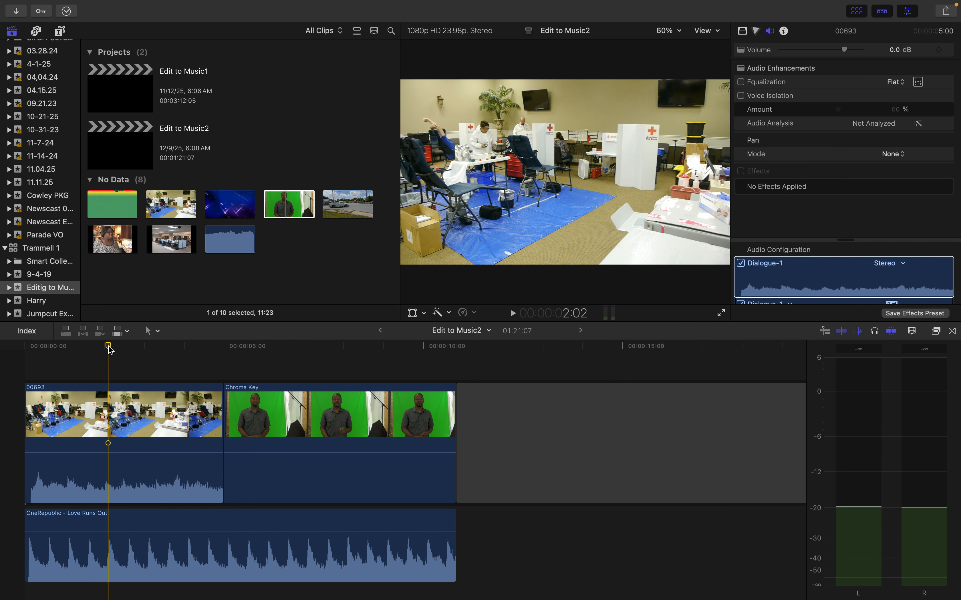
Play the sequence from the start, splitting the 00693 and Chroma Key clips on the music beats until the song ends
{"action": "left_click_drag", "start_coordinate": [110, 350], "coordinate": [15, 362]}
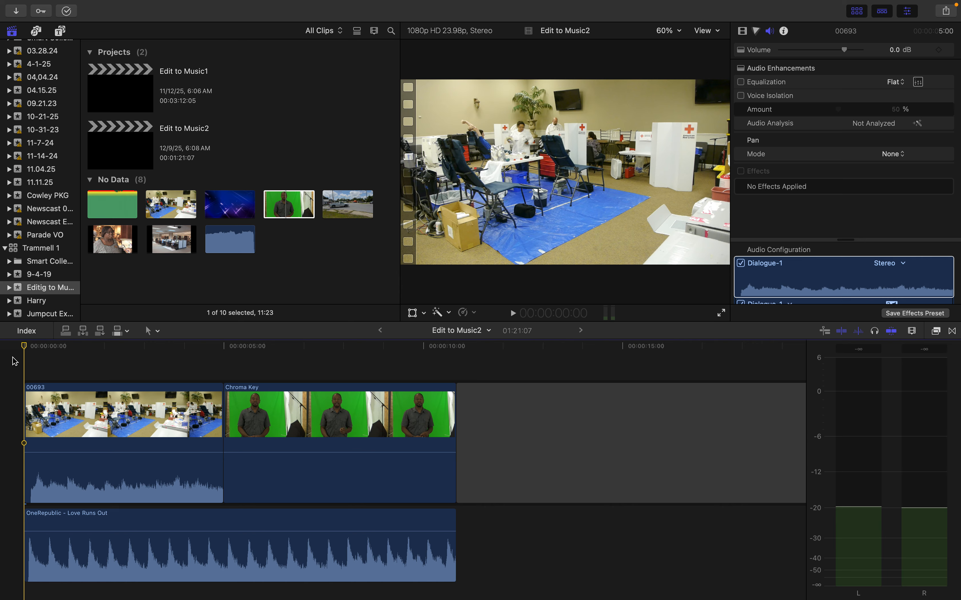
{"action": "key", "text": "space"}
{"action": "key", "text": "super+b"}
{"action": "key", "text": "super+b"}
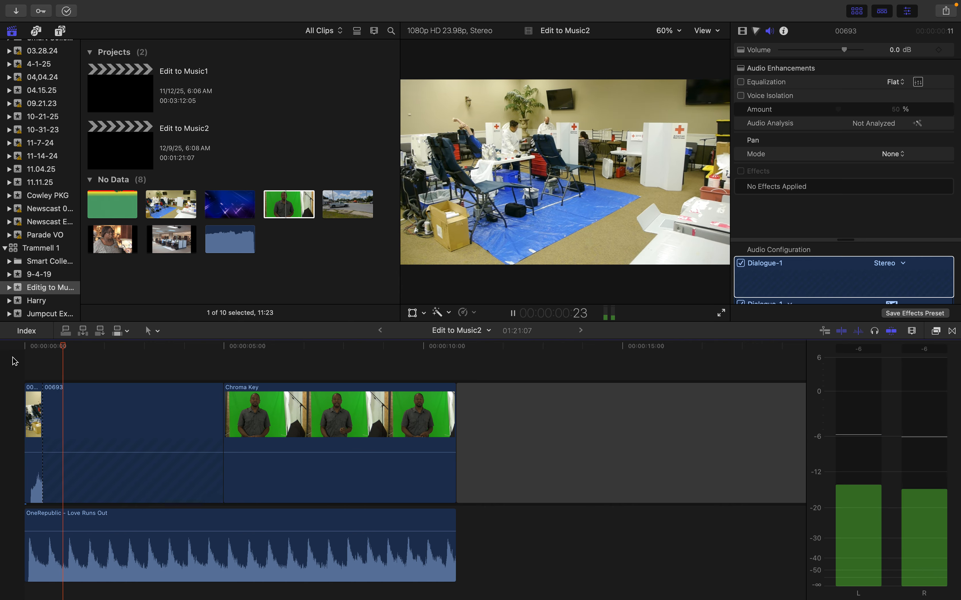
{"action": "key", "text": "super+b"}
{"action": "key", "text": "super+b"}
{"action": "key", "text": "super+b"}
{"action": "key", "text": "super+b"}
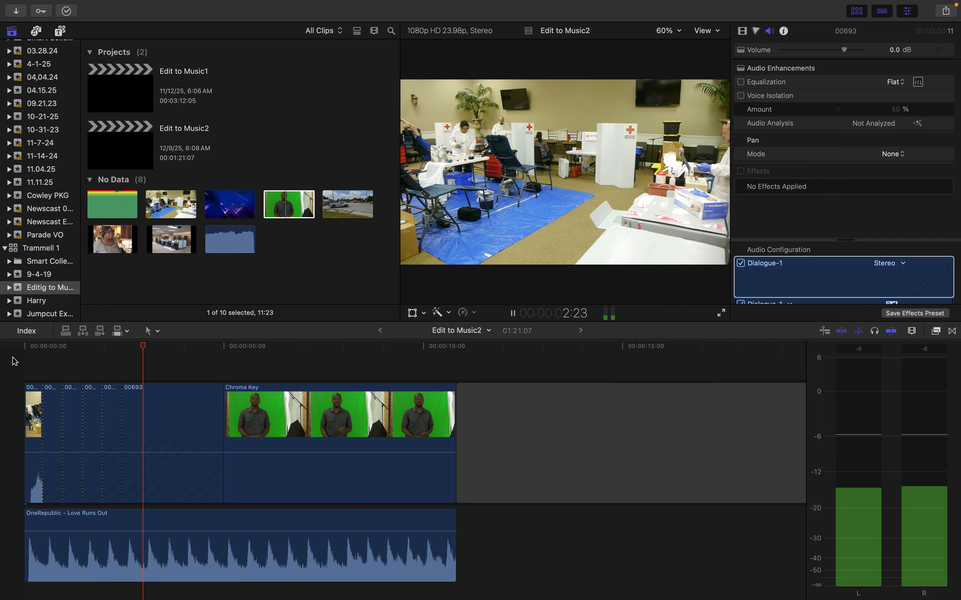
{"action": "key", "text": "super+b"}
{"action": "key", "text": "super+b"}
{"action": "key", "text": "super+b"}
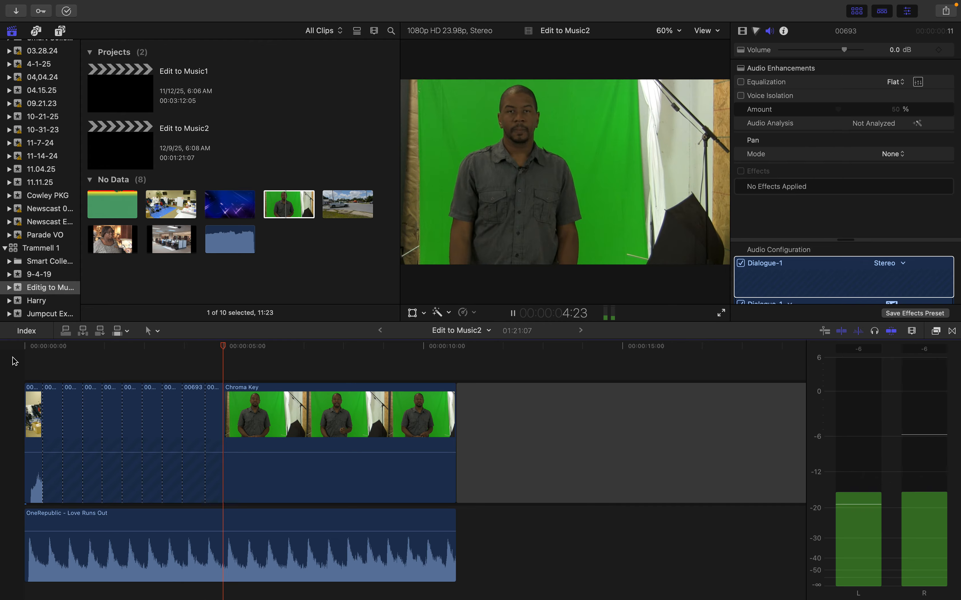
{"action": "key", "text": "super+b"}
{"action": "key", "text": "super+b"}
{"action": "key", "text": "super+b"}
{"action": "key", "text": "super+b"}
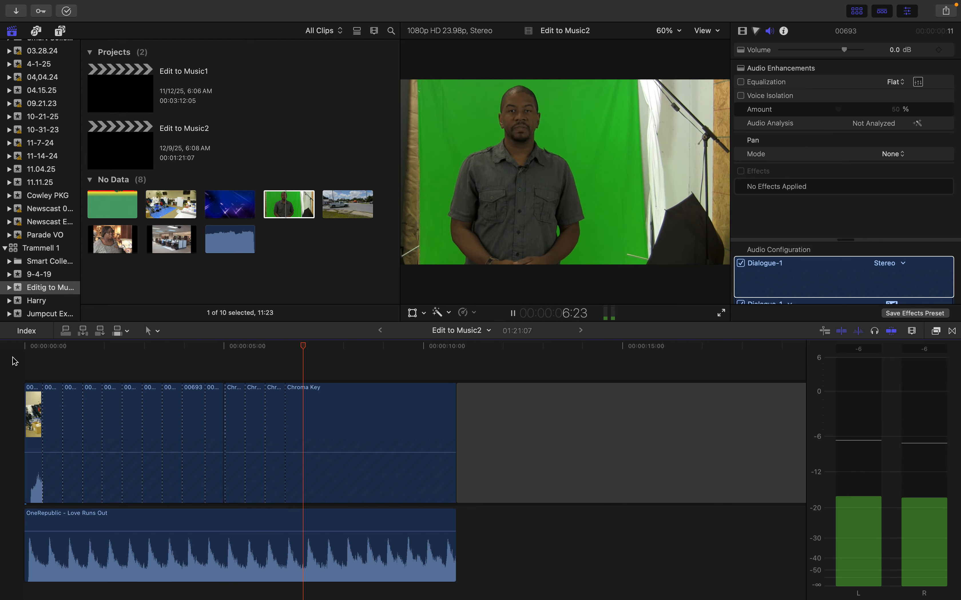
{"action": "key", "text": "super+b"}
{"action": "key", "text": "super+b"}
{"action": "key", "text": "super+b"}
{"action": "key", "text": "super+b"}
{"action": "key", "text": "super+b"}
{"action": "key", "text": "super+b"}
{"action": "key", "text": "super+b"}
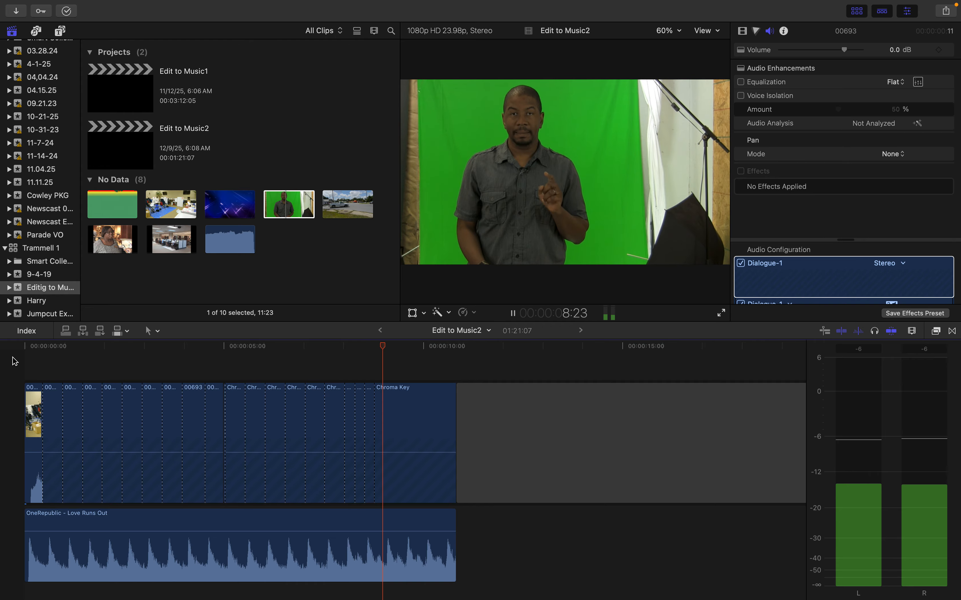
{"action": "key", "text": "super+b"}
{"action": "key", "text": "super+b"}
{"action": "key", "text": "super+b"}
{"action": "key", "text": "super+b"}
{"action": "key", "text": "super+b"}
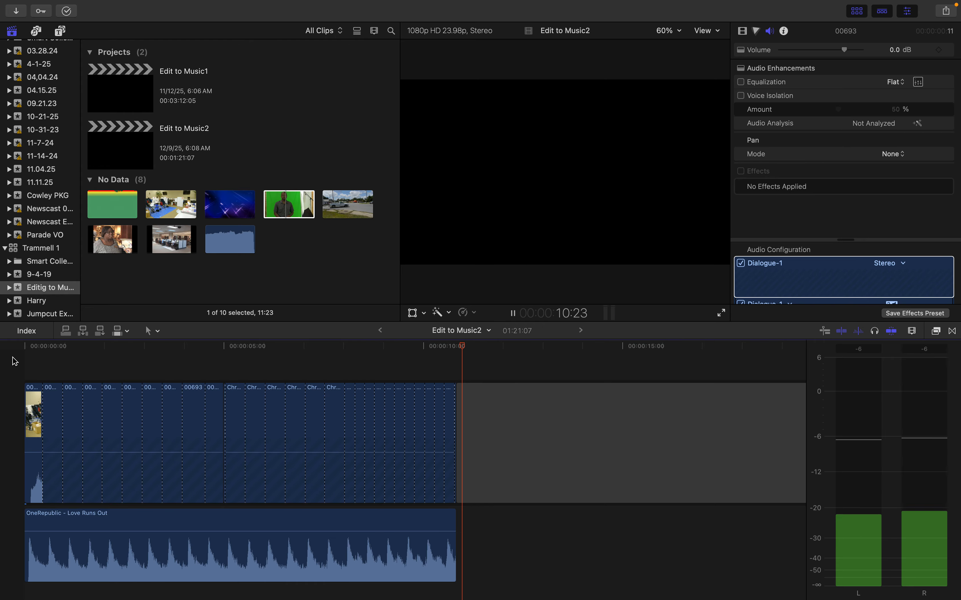
{"action": "key", "text": "space"}
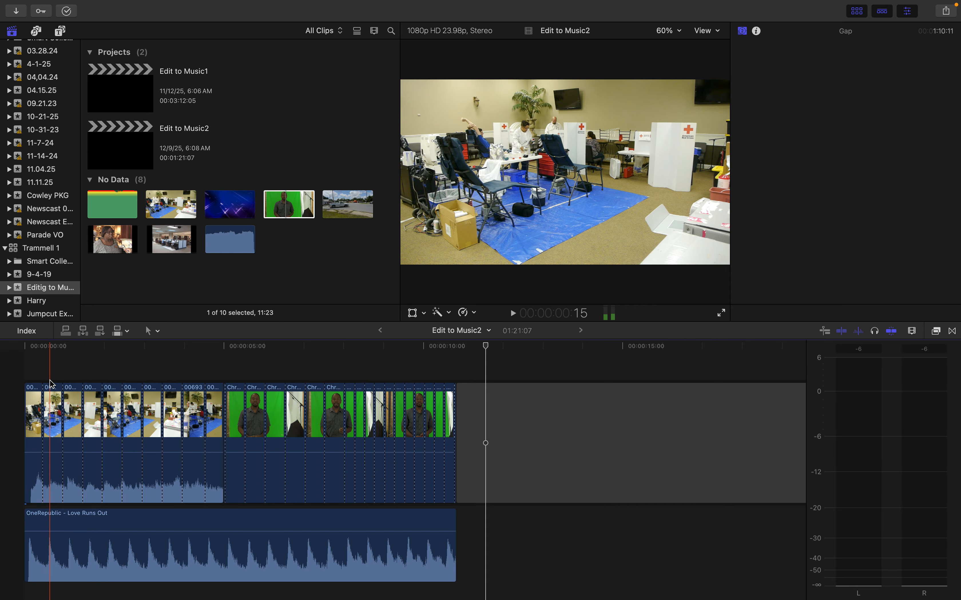
Disable every other segment of the 00693 clip, beginning with the second one
{"action": "left_click", "coordinate": [55, 394]}
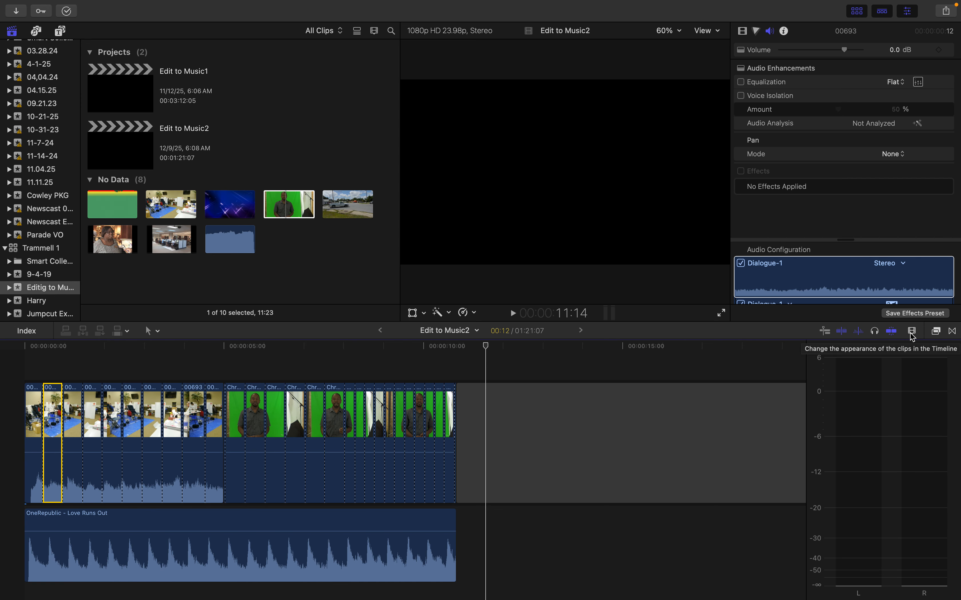
{"action": "key", "text": "super+equal"}
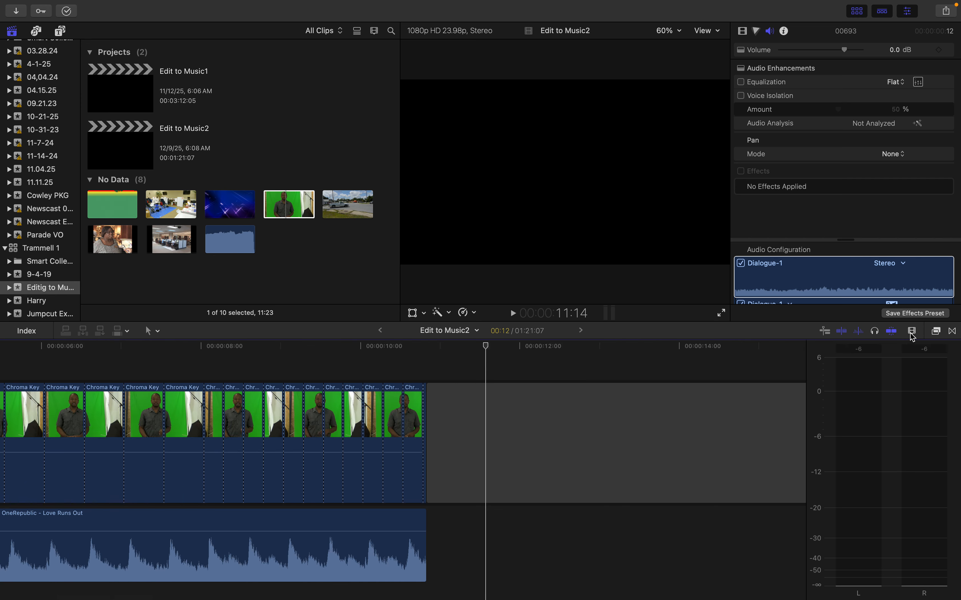
{"action": "key", "text": "j"}
{"action": "key", "text": "j"}
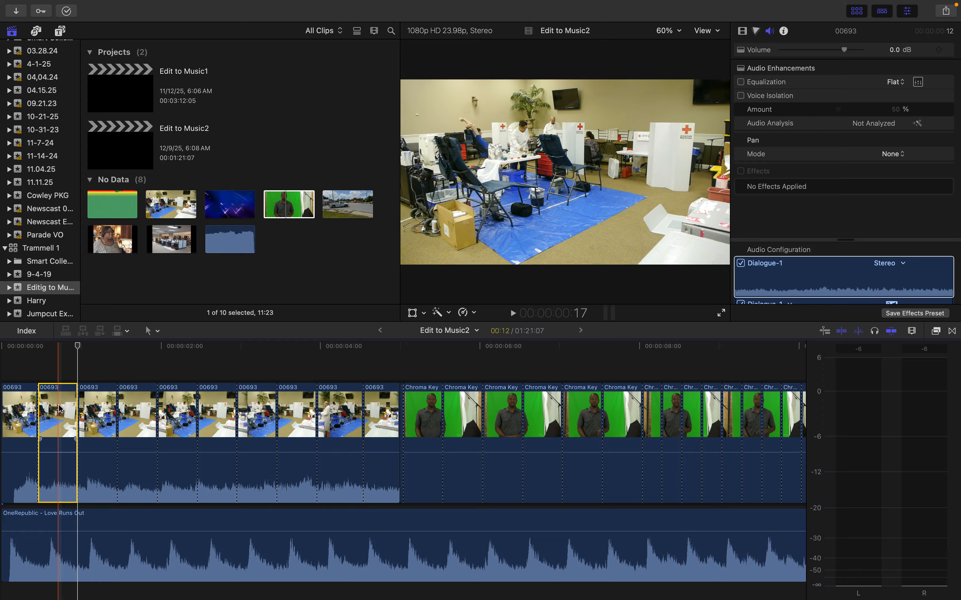
{"action": "key", "text": "v"}
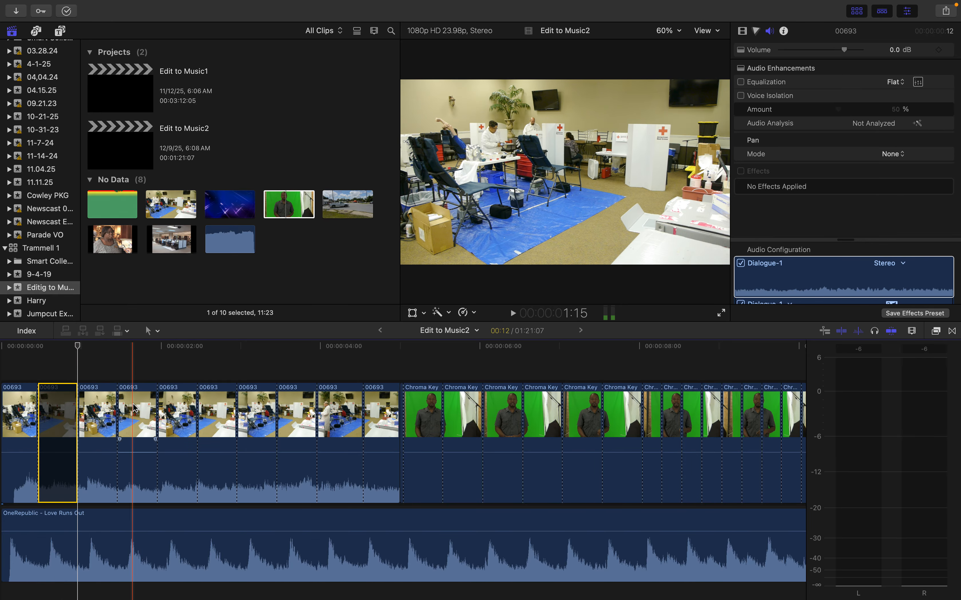
{"action": "left_click", "coordinate": [134, 410]}
{"action": "key", "text": "v"}
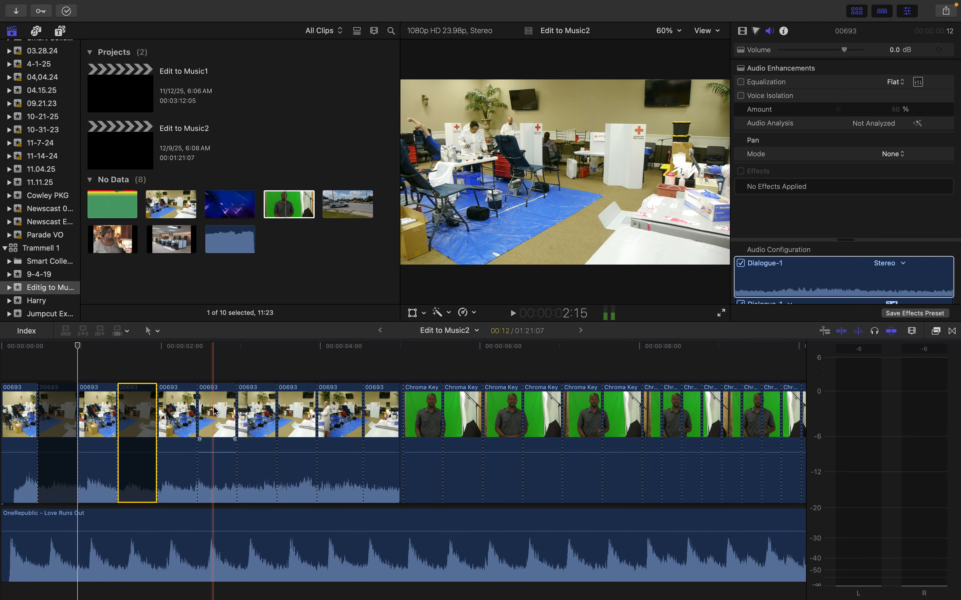
{"action": "left_click", "coordinate": [215, 412]}
{"action": "key", "text": "v"}
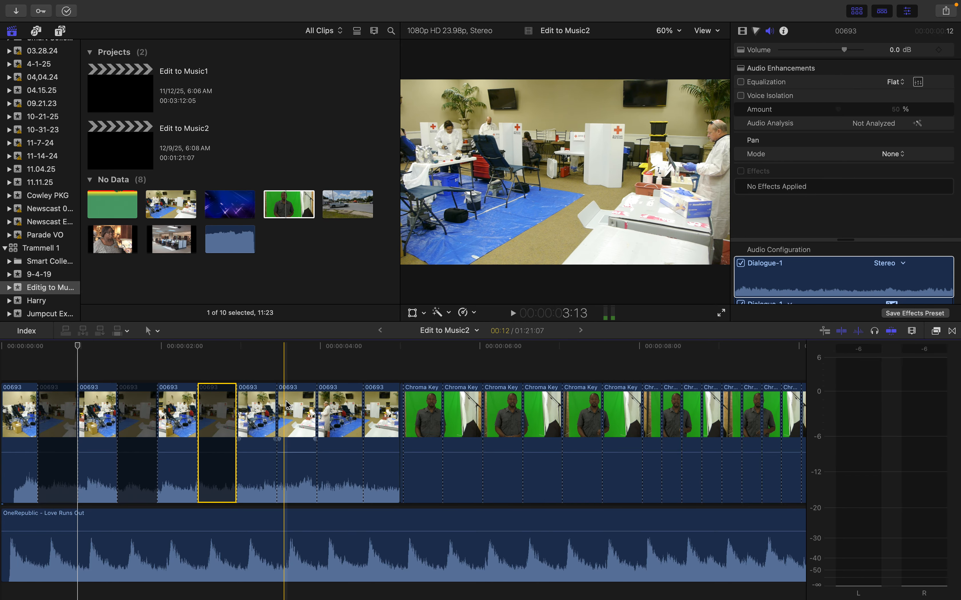
{"action": "left_click", "coordinate": [292, 403]}
{"action": "key", "text": "v"}
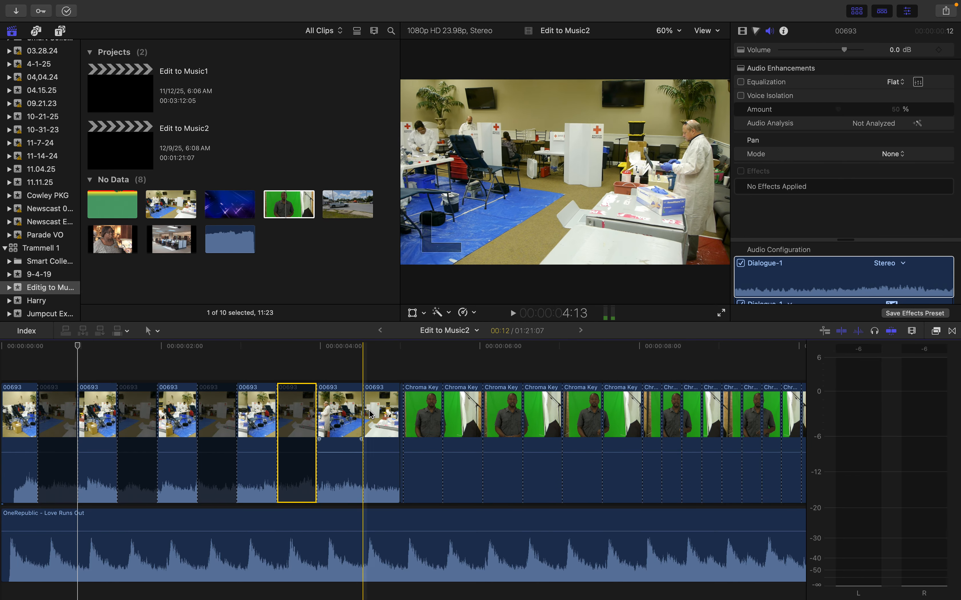
{"action": "left_click", "coordinate": [381, 414]}
{"action": "key", "text": "v"}
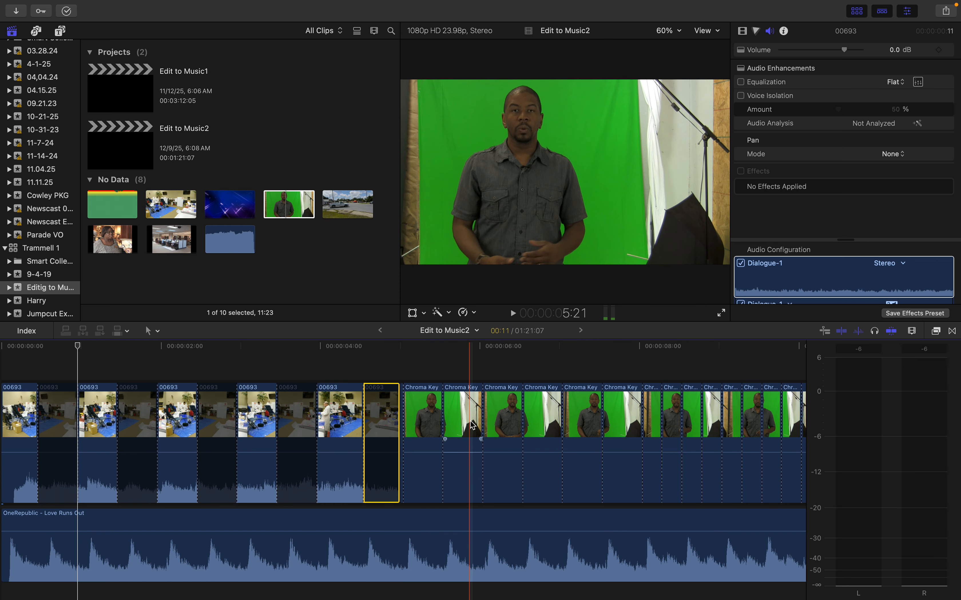
Disable every other segment of the Chroma Key clip, beginning with the second one
{"action": "left_click", "coordinate": [471, 421]}
{"action": "key", "text": "v"}
{"action": "scroll", "coordinate": [198, 432], "scroll_direction": "right", "scroll_amount": 10}
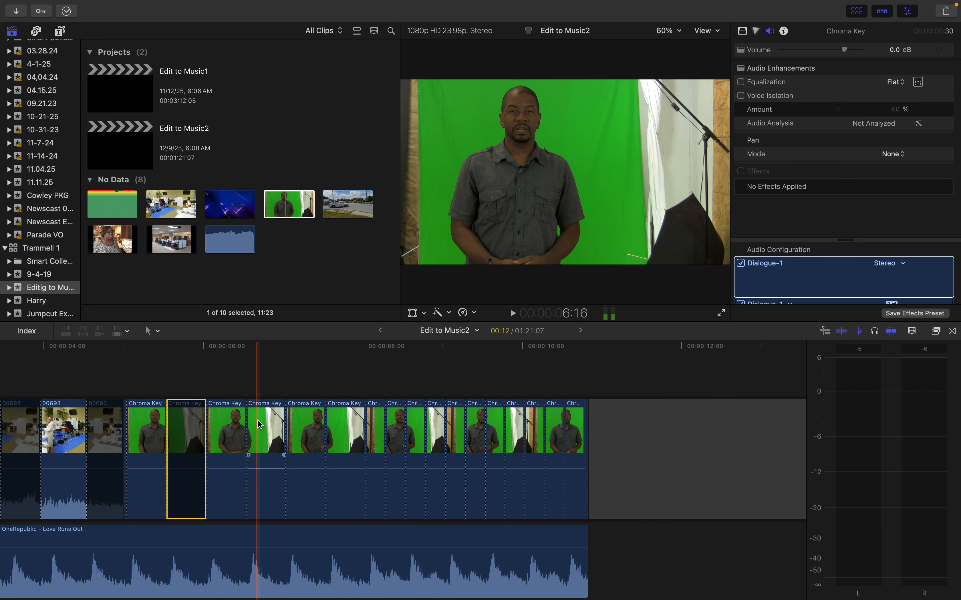
{"action": "left_click", "coordinate": [259, 424]}
{"action": "key", "text": "v"}
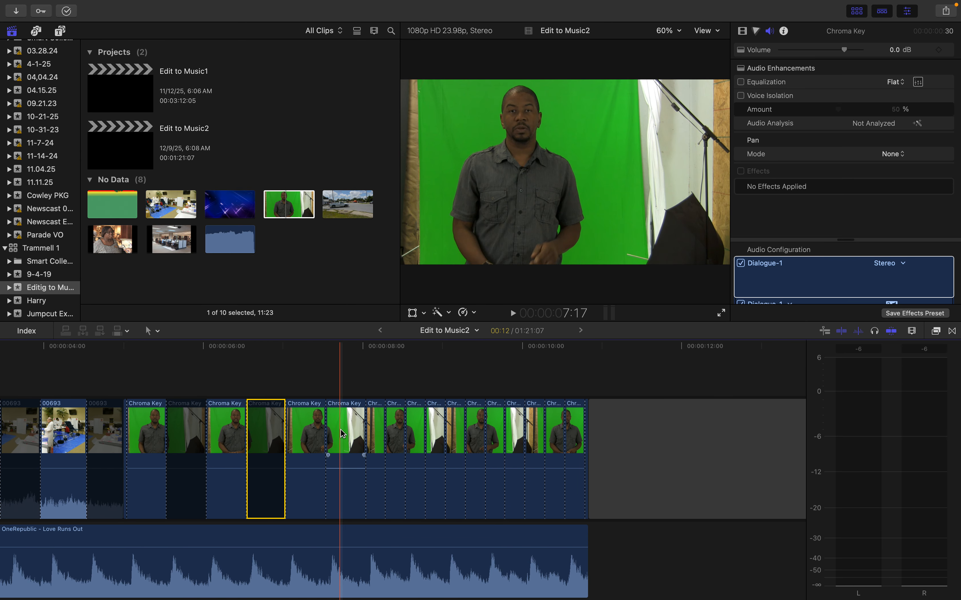
{"action": "left_click", "coordinate": [343, 433]}
{"action": "key", "text": "v"}
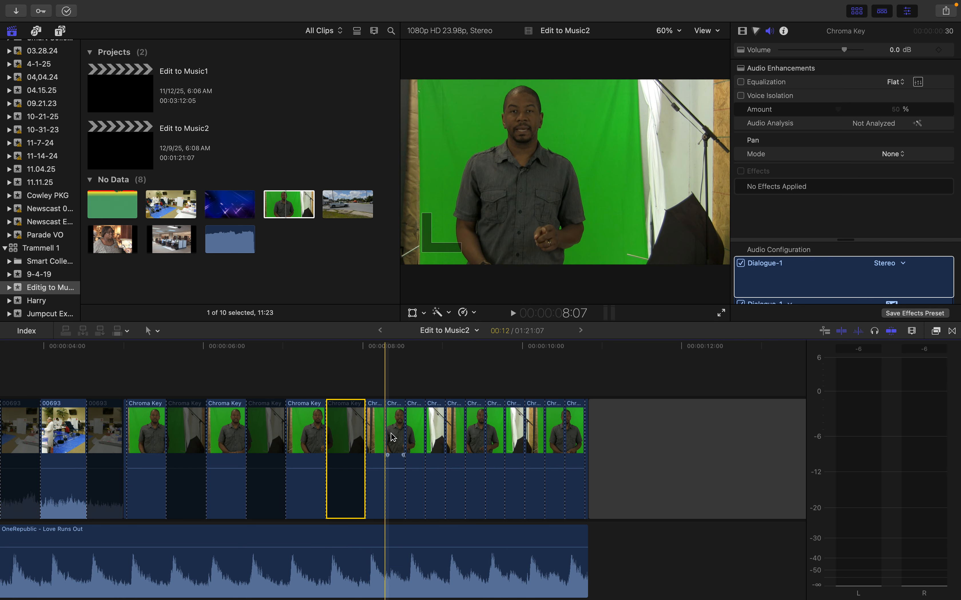
{"action": "left_click", "coordinate": [395, 437]}
{"action": "key", "text": "v"}
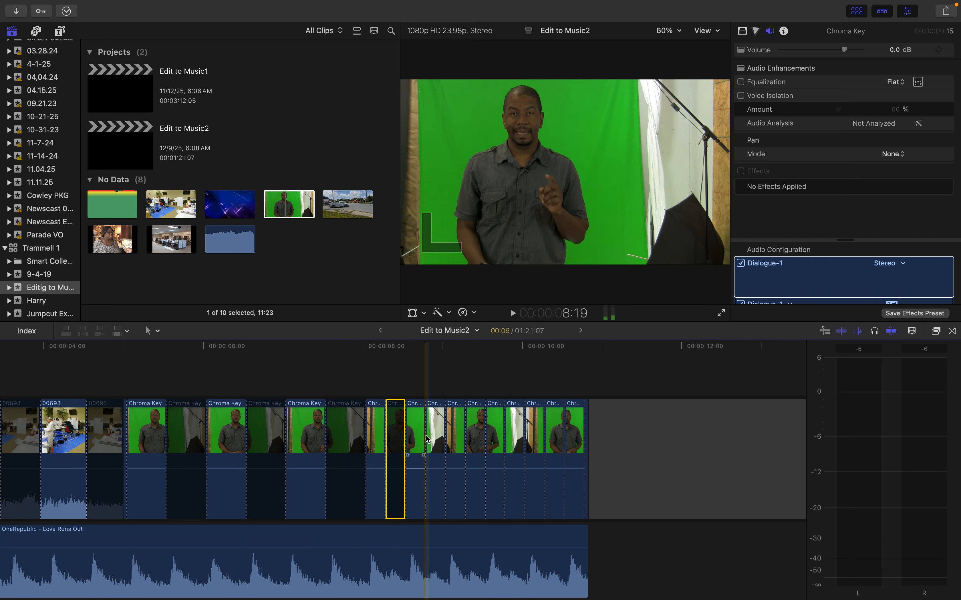
{"action": "left_click", "coordinate": [436, 438]}
{"action": "key", "text": "v"}
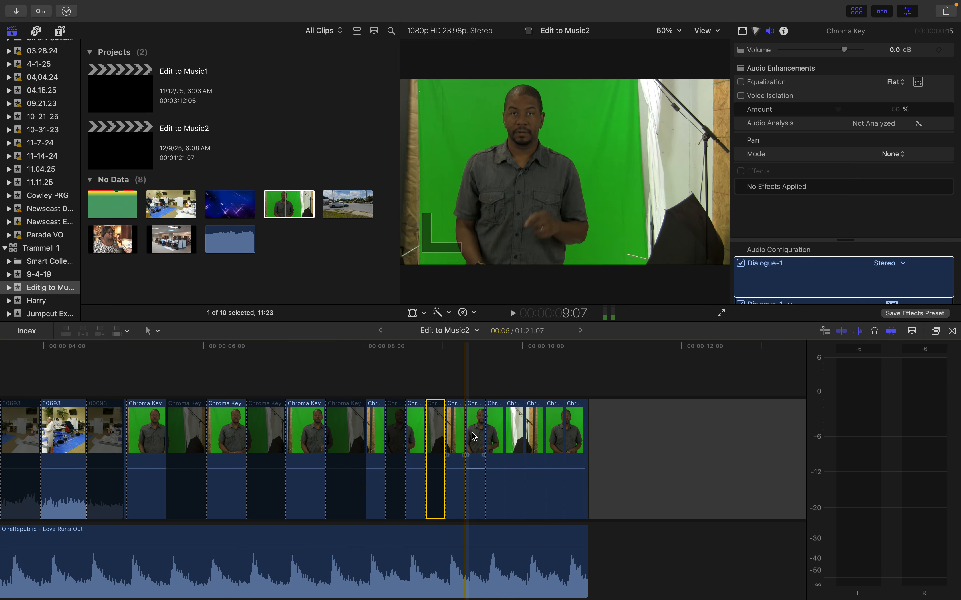
{"action": "left_click", "coordinate": [475, 437]}
{"action": "key", "text": "v"}
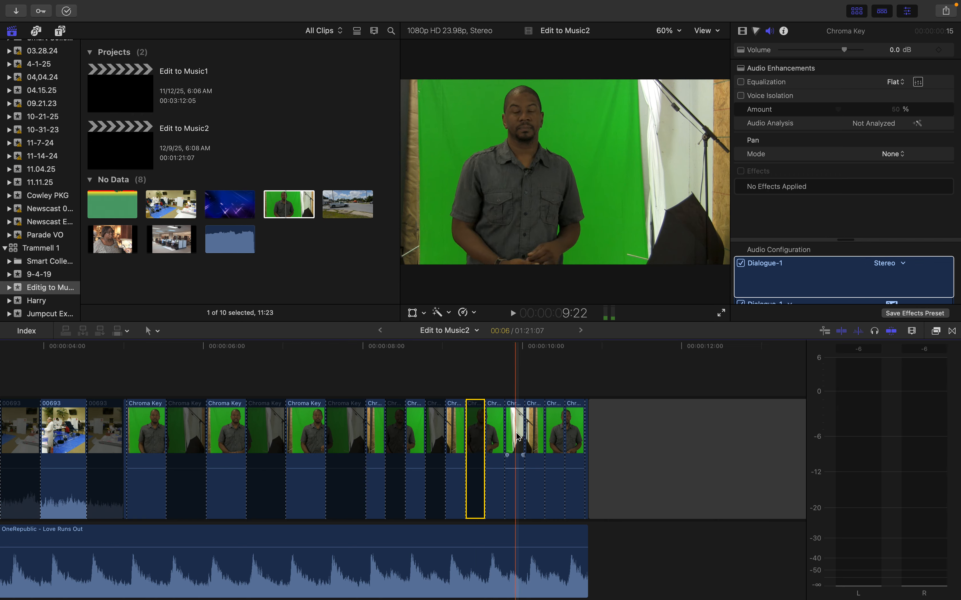
{"action": "left_click", "coordinate": [517, 437]}
{"action": "key", "text": "v"}
{"action": "left_click", "coordinate": [545, 435]}
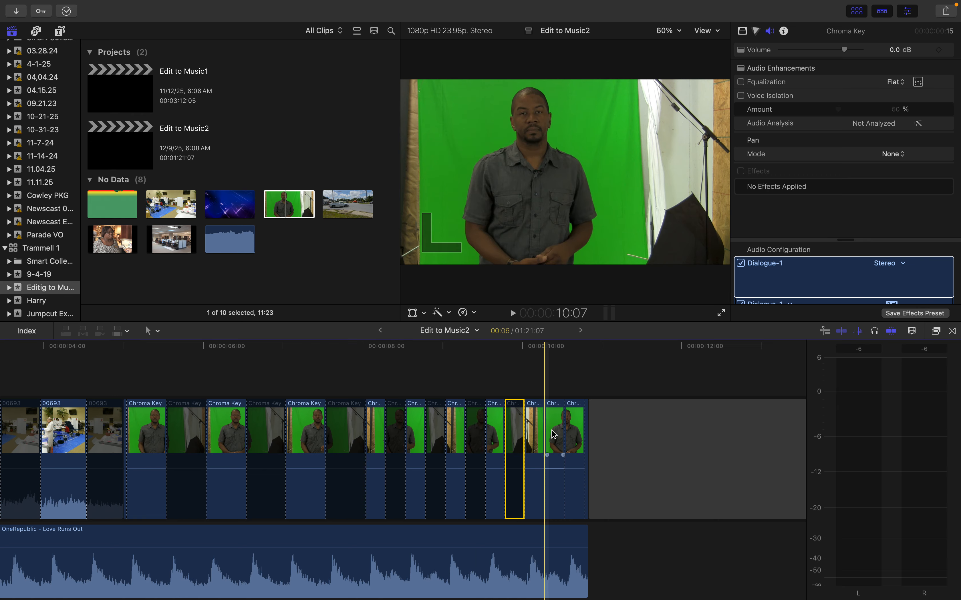
{"action": "key", "text": "v"}
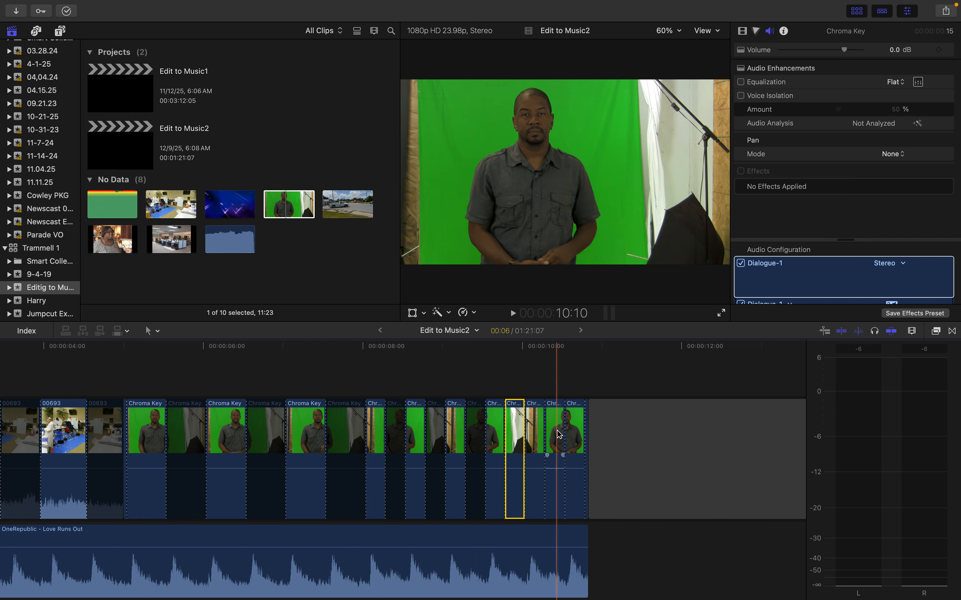
{"action": "key", "text": "v"}
{"action": "left_click", "coordinate": [545, 437]}
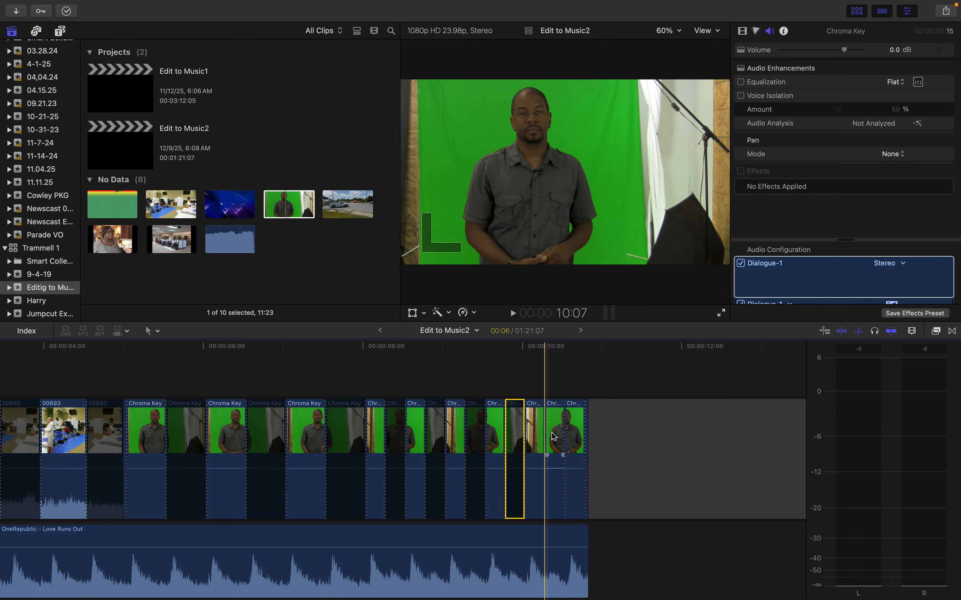
{"action": "key", "text": "v"}
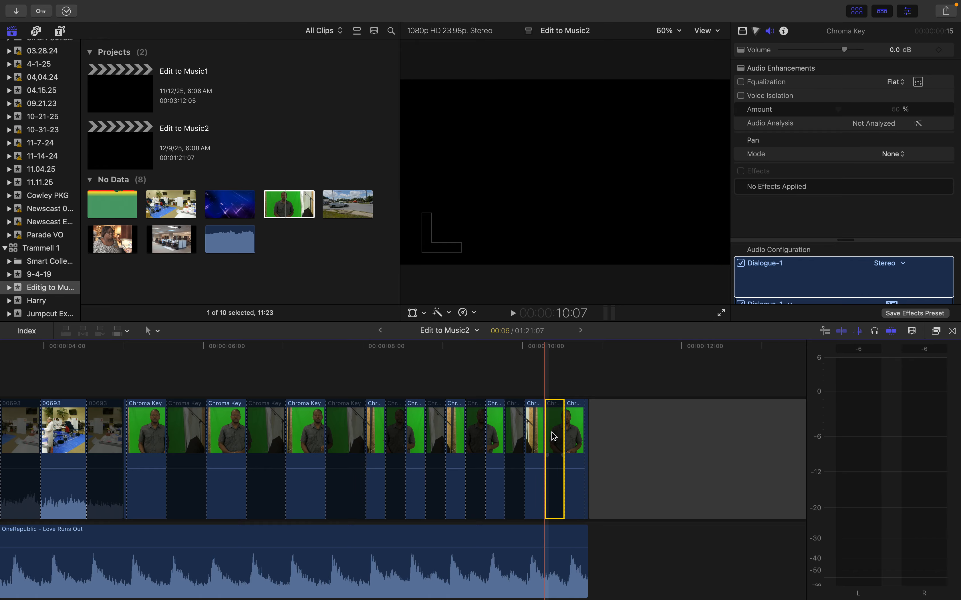
Play the edit from near the start to its end to check the alternating cuts against the music
{"action": "scroll", "coordinate": [552, 432], "scroll_direction": "left", "scroll_amount": 8}
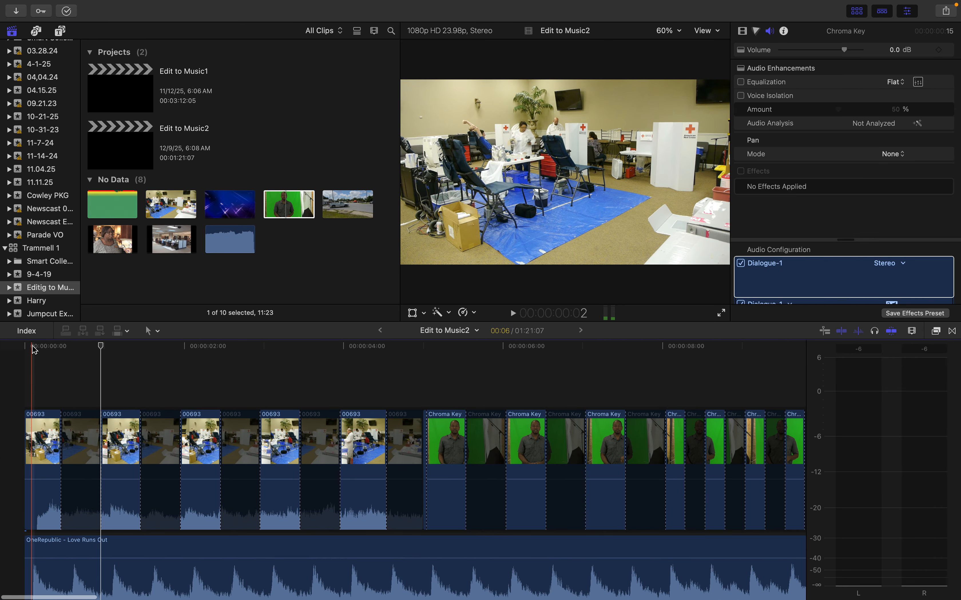
{"action": "left_click", "coordinate": [32, 346]}
{"action": "key", "text": "space"}
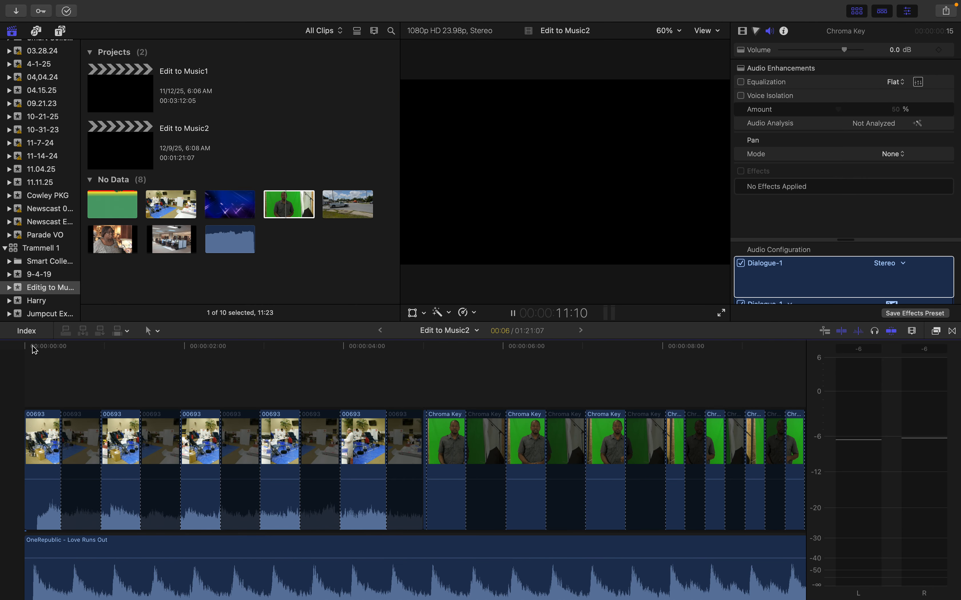
{"action": "key", "text": "space"}
{"action": "key", "text": "Up"}
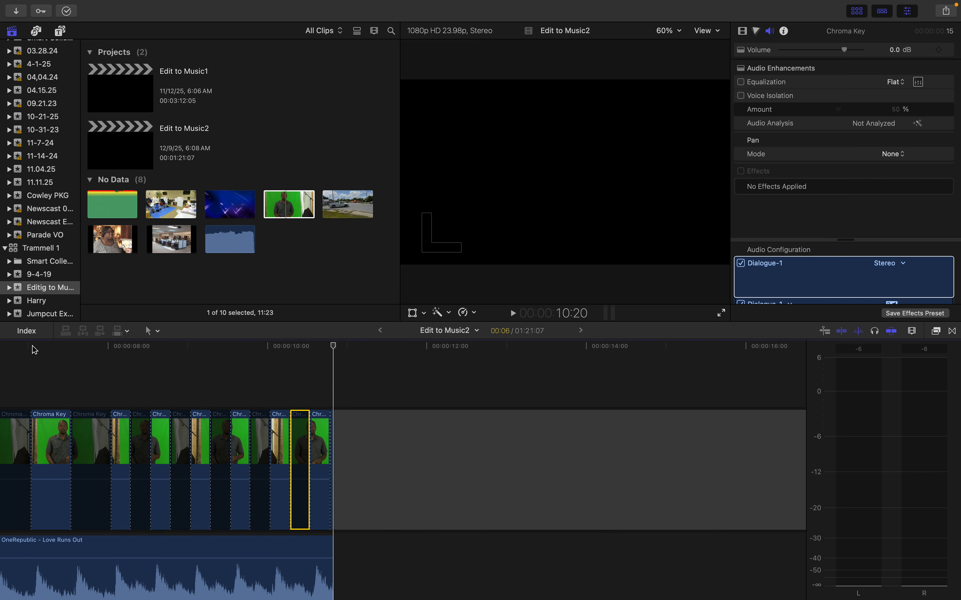
Delete all clips and the OneRepublic song from the Edit to Music2 timeline
{"action": "key", "text": "super+minus"}
{"action": "key", "text": "super+minus"}
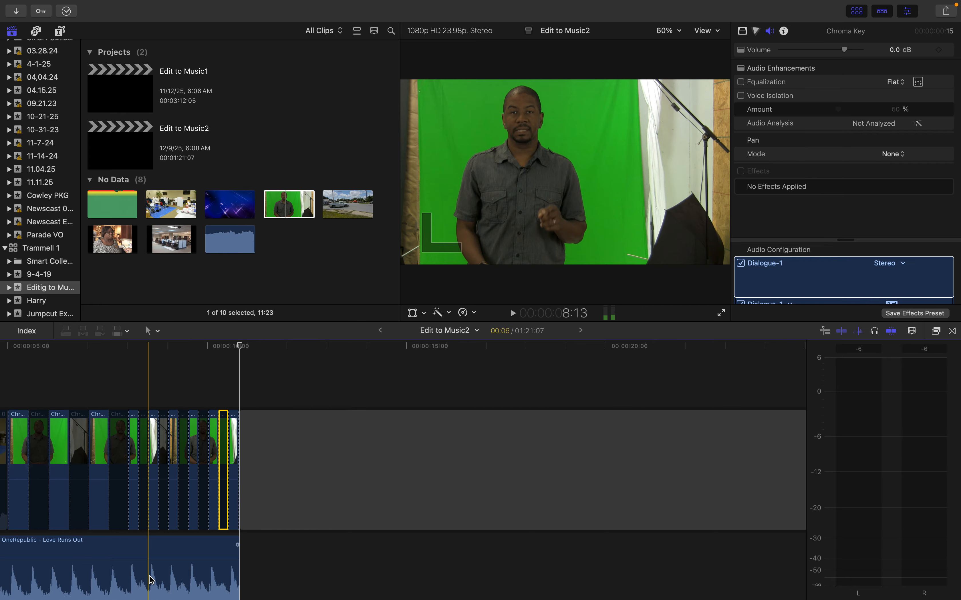
{"action": "scroll", "coordinate": [151, 580], "scroll_direction": "left", "scroll_amount": 10}
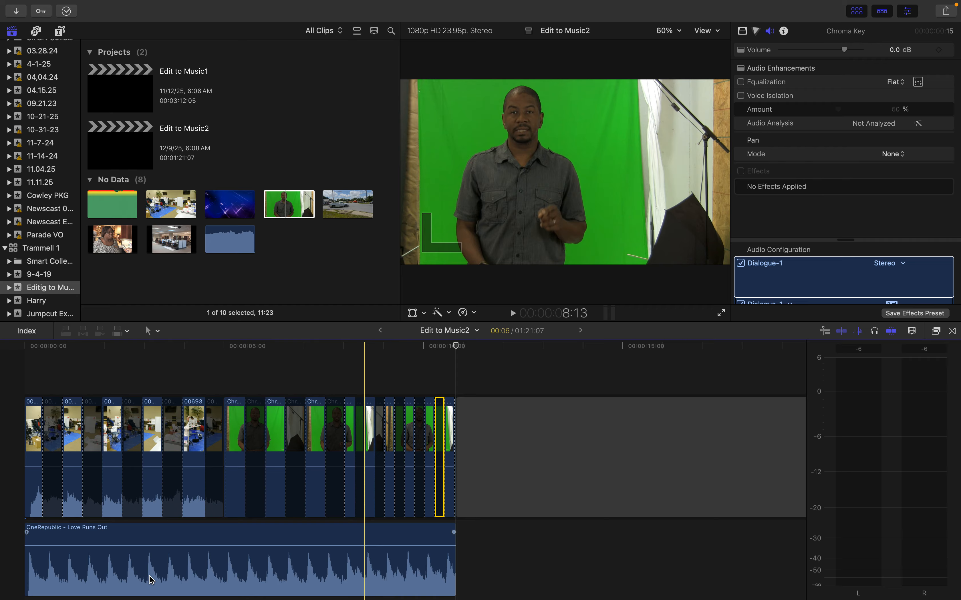
{"action": "mouse_move", "coordinate": [148, 599]}
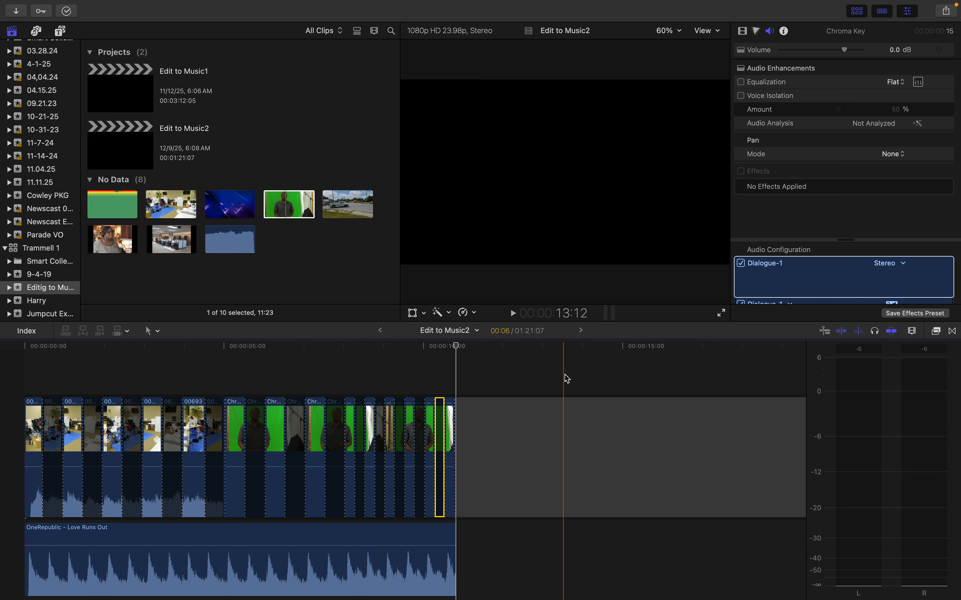
{"action": "left_click_drag", "start_coordinate": [567, 373], "coordinate": [11, 563]}
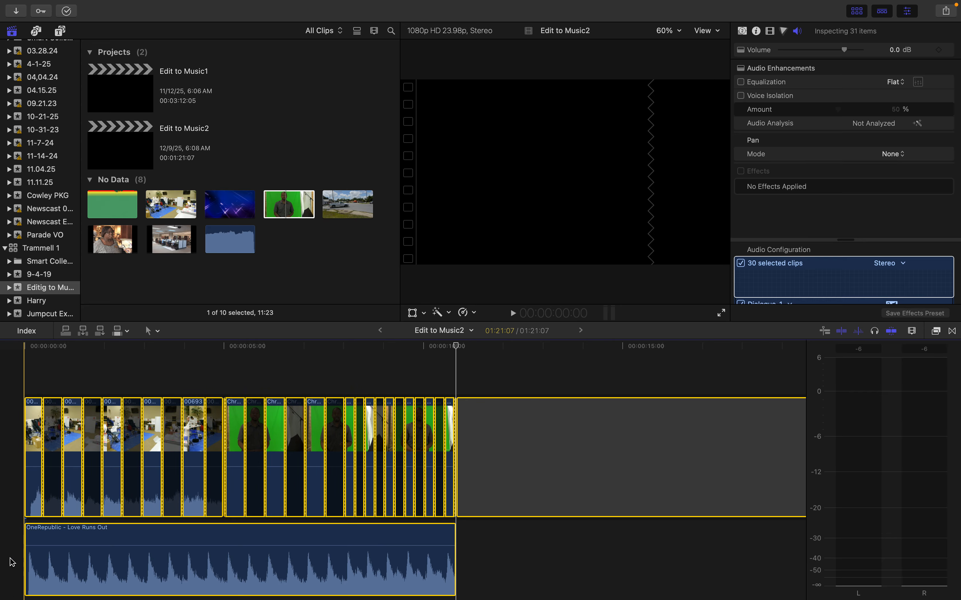
{"action": "key", "text": "Delete"}
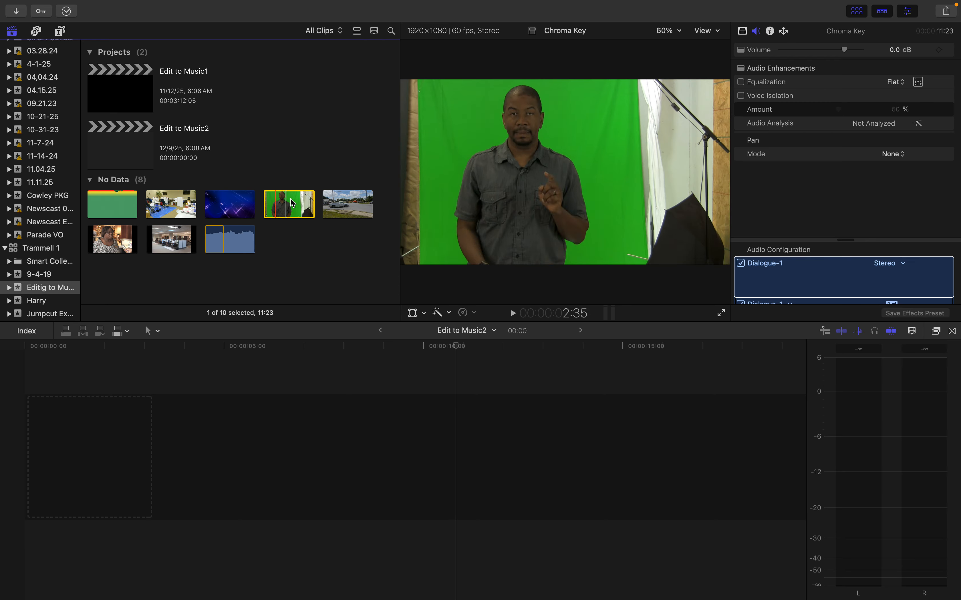
Add Librarian Interview and Library File Footage to the empty timeline, followed by Intersection, Chroma Key, Animated Background and 00693
{"action": "left_click_drag", "start_coordinate": [180, 282], "coordinate": [50, 461]}
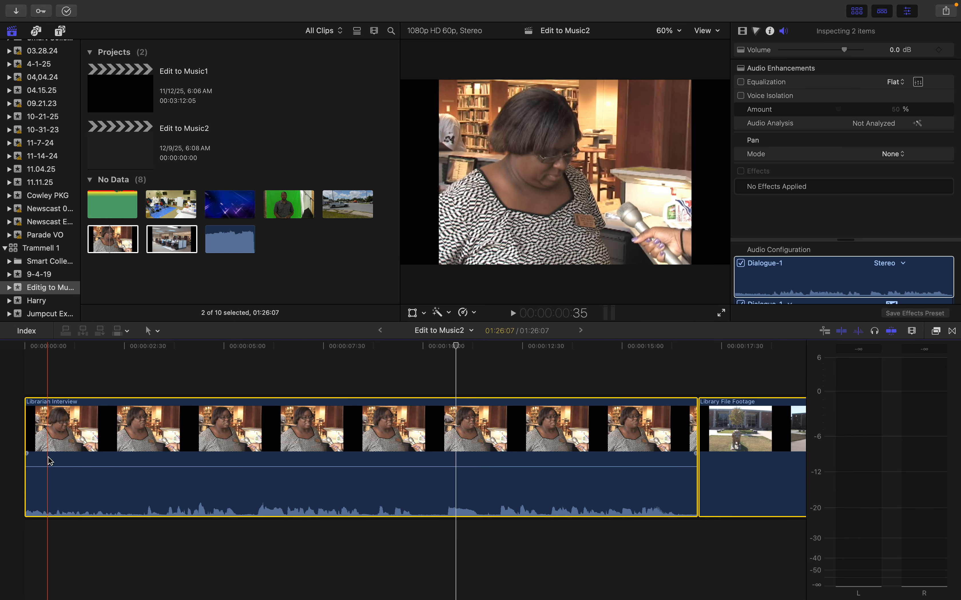
{"action": "key", "text": "super+minus"}
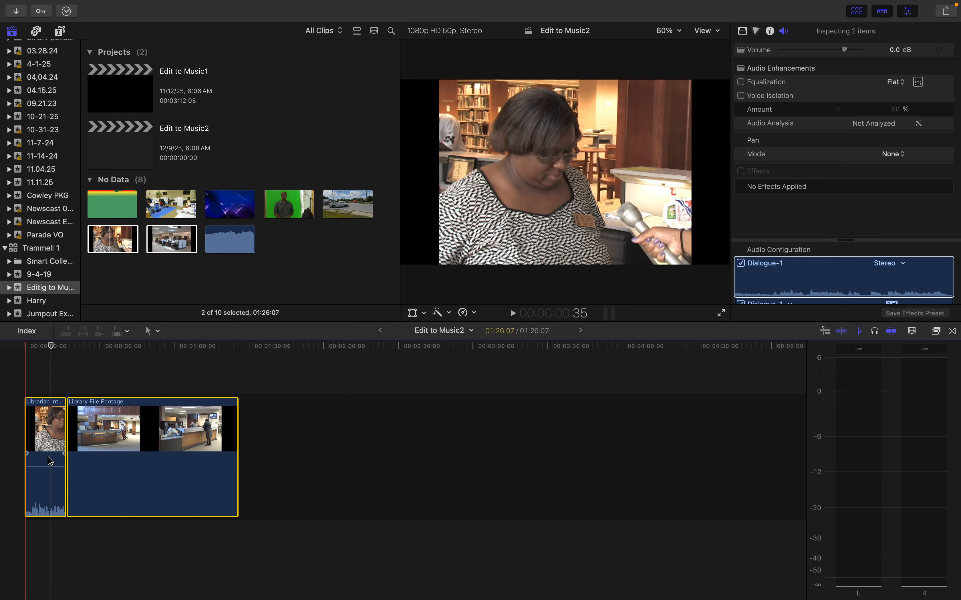
{"action": "left_click", "coordinate": [338, 211]}
{"action": "left_click", "coordinate": [288, 204], "text": "super"}
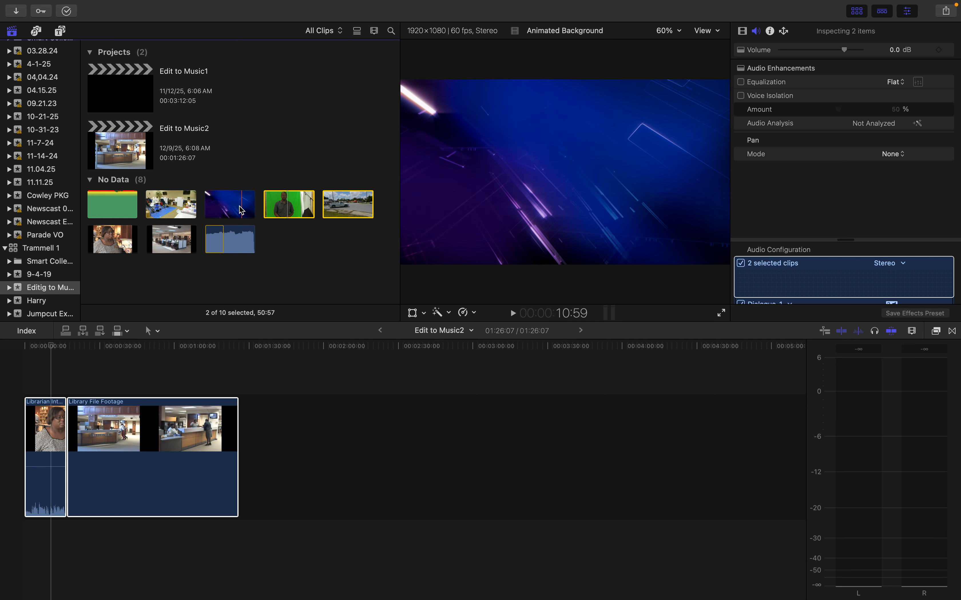
{"action": "left_click", "coordinate": [190, 211], "text": "shift"}
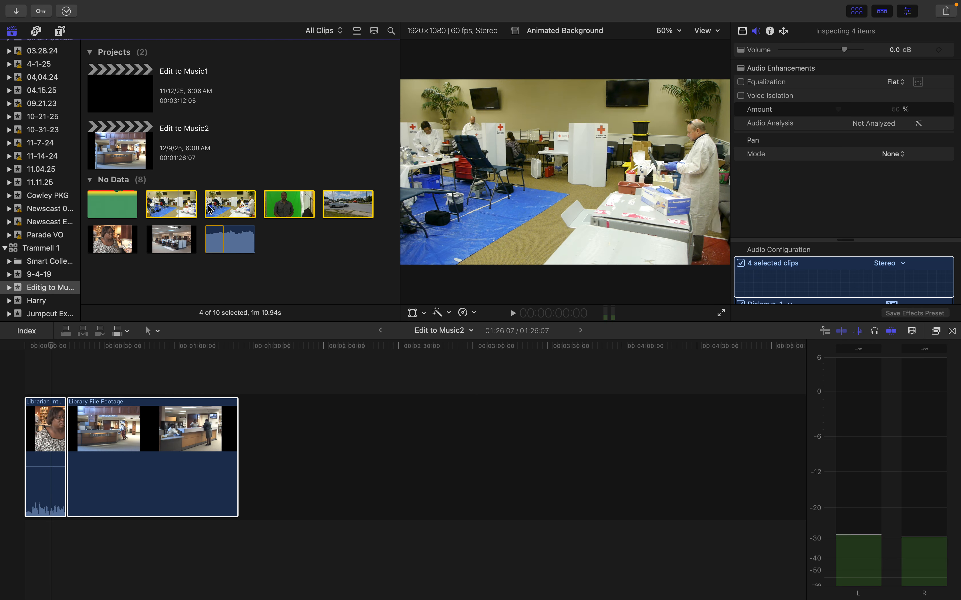
{"action": "left_click_drag", "start_coordinate": [210, 209], "coordinate": [250, 455]}
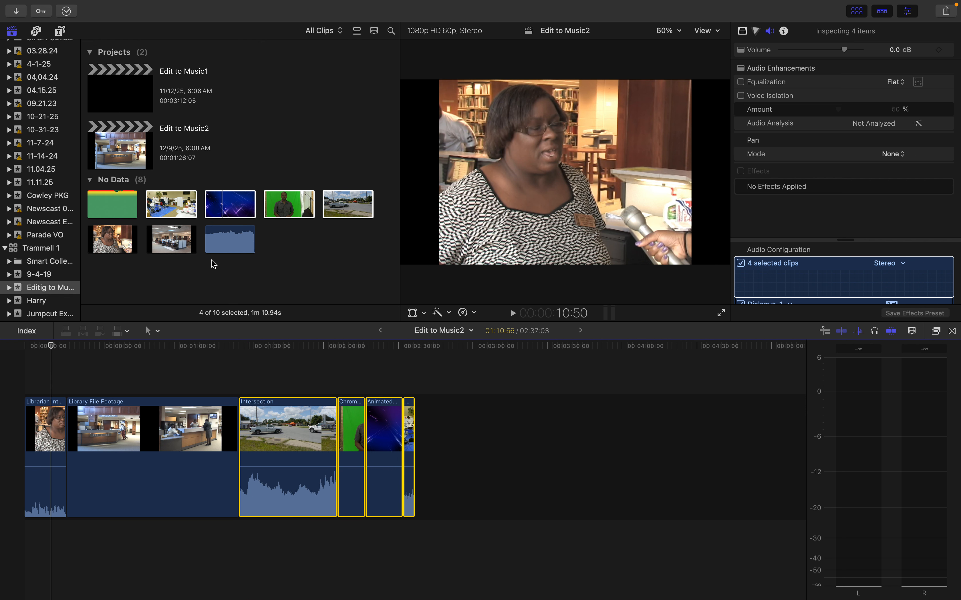
Append Librarian Interview, Library File Footage, 00693, Chroma Key, Animated Background and Intersection, in that order, to the end of the timeline
{"action": "left_click", "coordinate": [152, 279]}
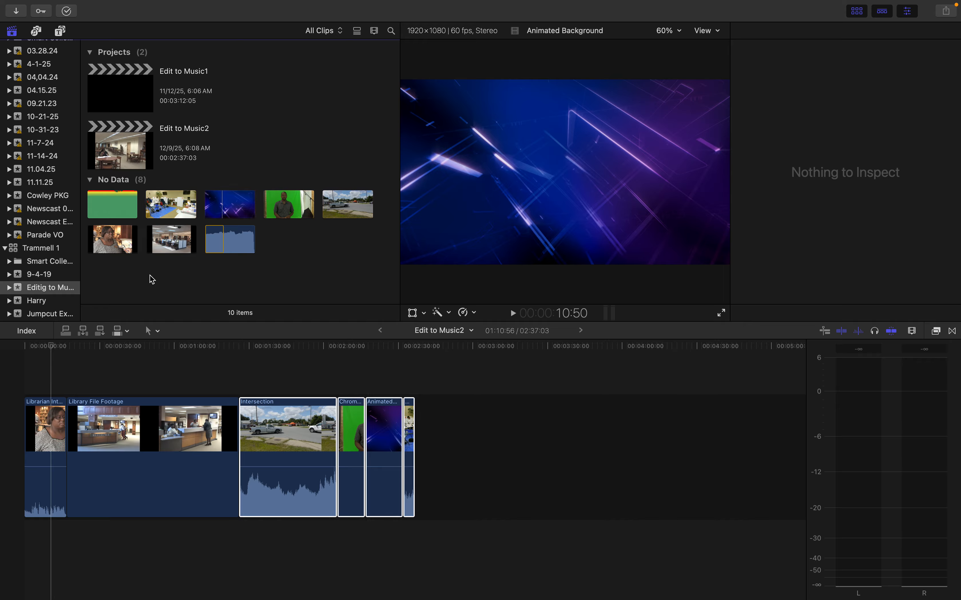
{"action": "left_click", "coordinate": [115, 242]}
{"action": "left_click", "coordinate": [163, 243], "text": "shift"}
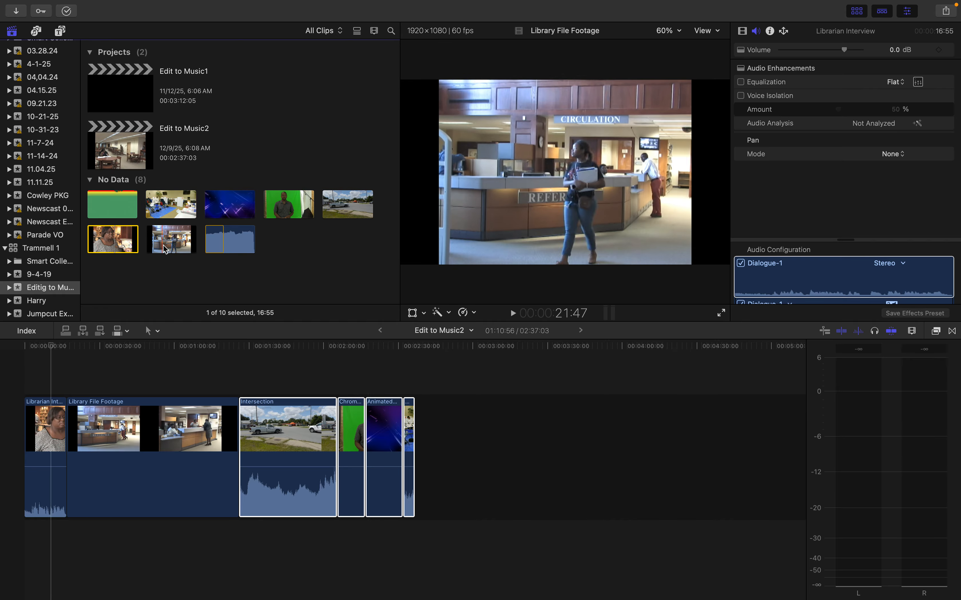
{"action": "left_click", "coordinate": [167, 208], "text": "super"}
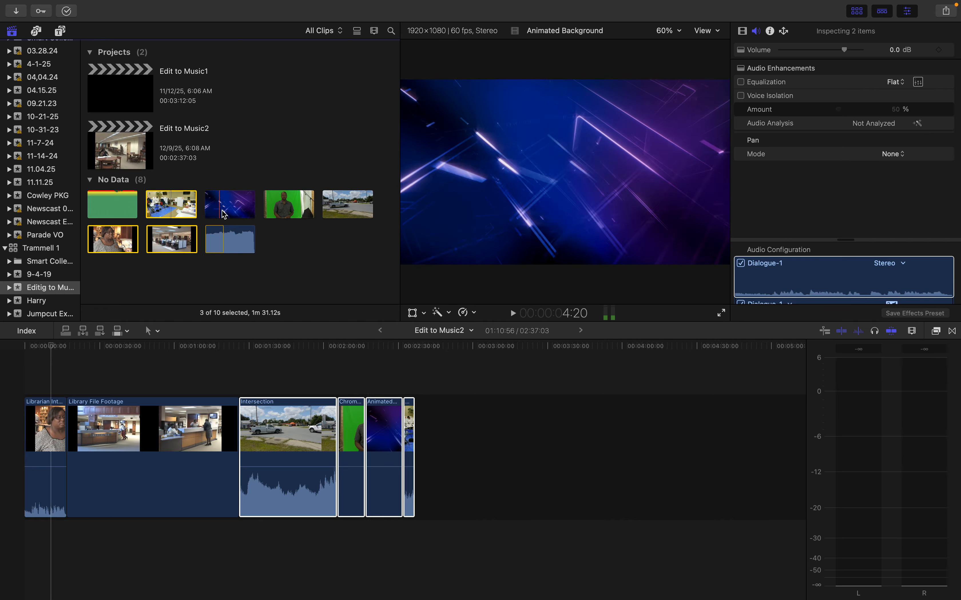
{"action": "left_click", "coordinate": [289, 214], "text": "super"}
{"action": "left_click", "coordinate": [230, 204], "text": "super"}
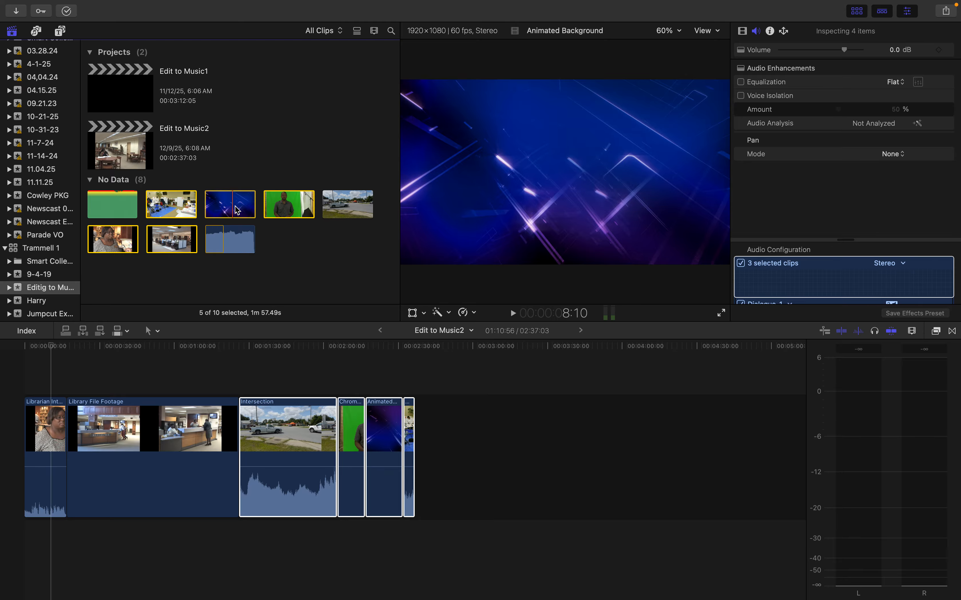
{"action": "left_click", "coordinate": [349, 205], "text": "super"}
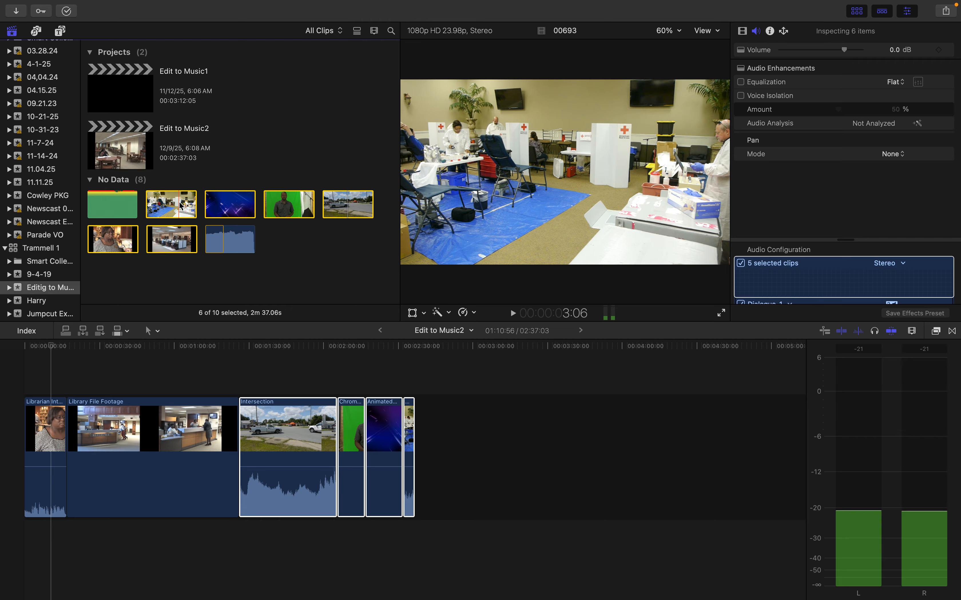
{"action": "left_click_drag", "start_coordinate": [235, 254], "coordinate": [441, 446]}
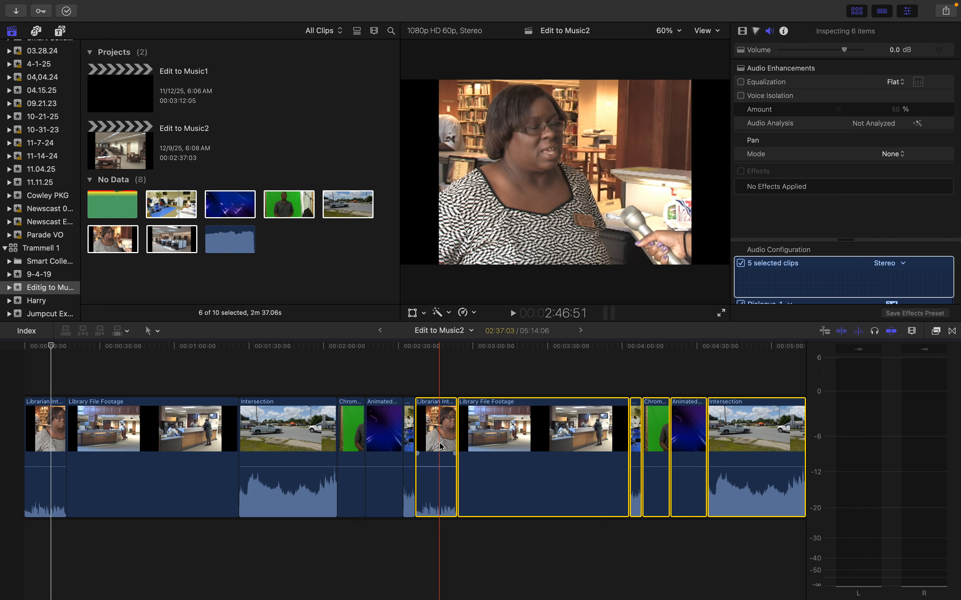
Append the same six selected video clips once more to the end of the timeline and clear the browser selection
{"action": "left_click", "coordinate": [203, 231]}
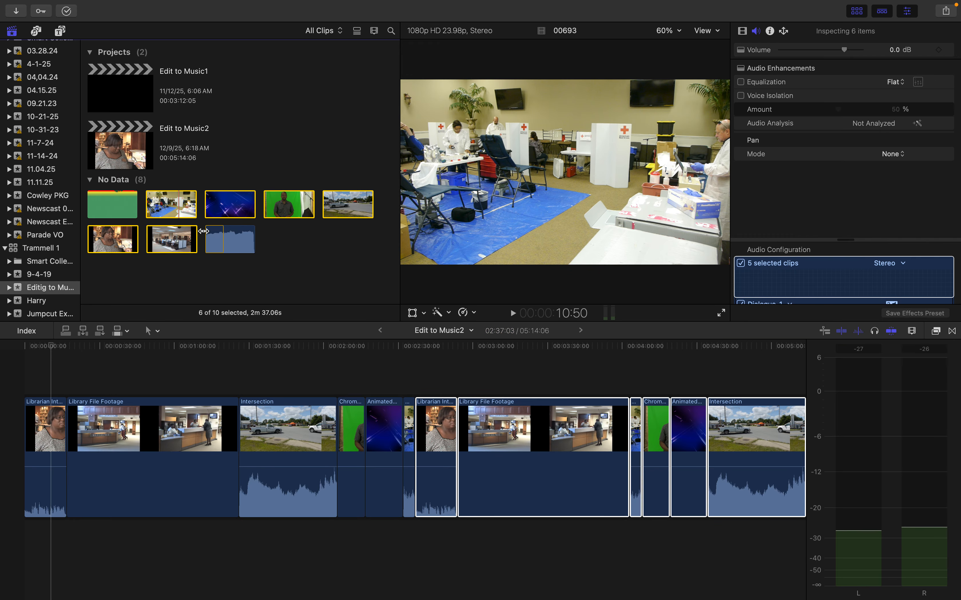
{"action": "left_click", "coordinate": [489, 356]}
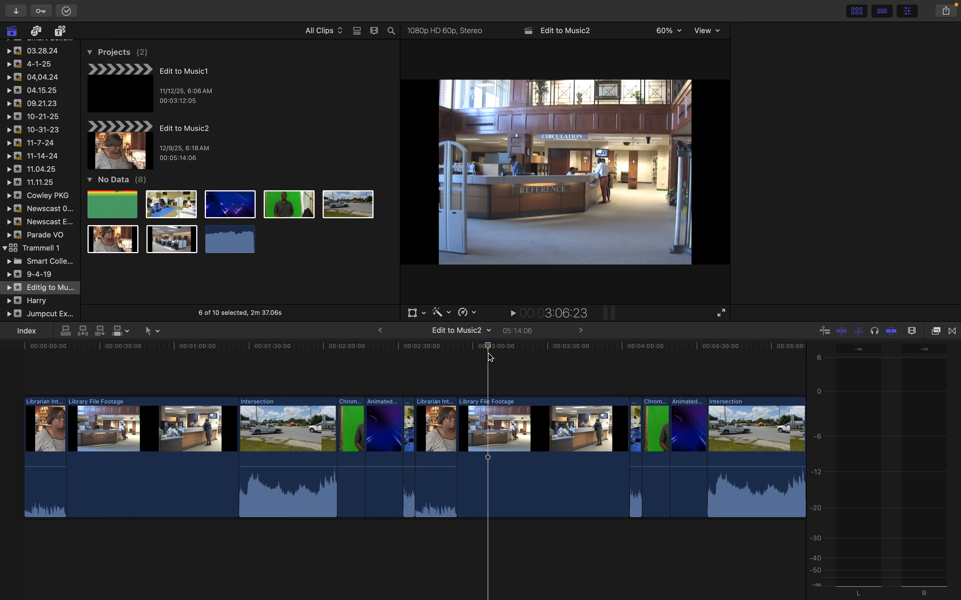
{"action": "key", "text": "super+minus"}
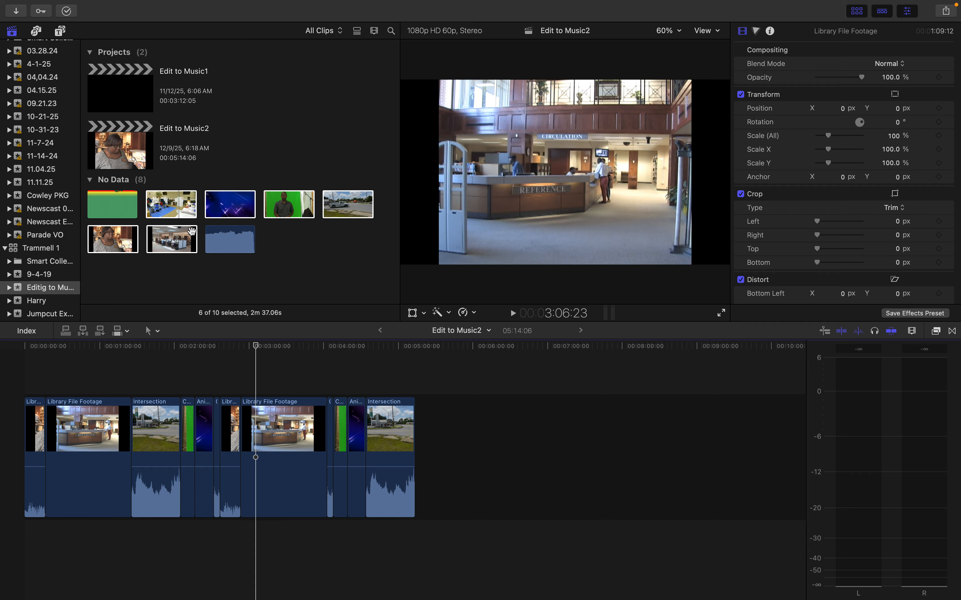
{"action": "left_click_drag", "start_coordinate": [171, 204], "coordinate": [422, 464]}
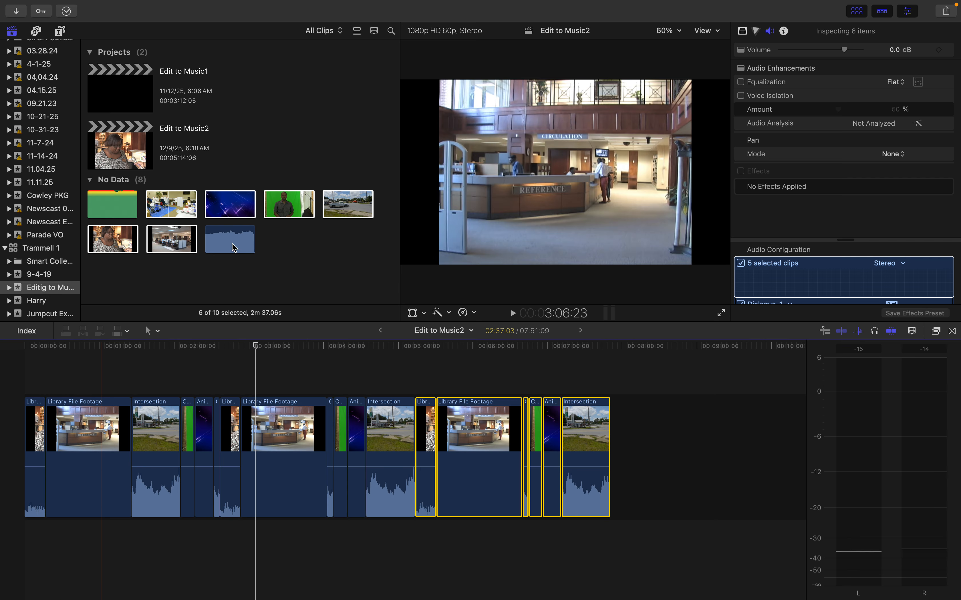
{"action": "left_click", "coordinate": [221, 242]}
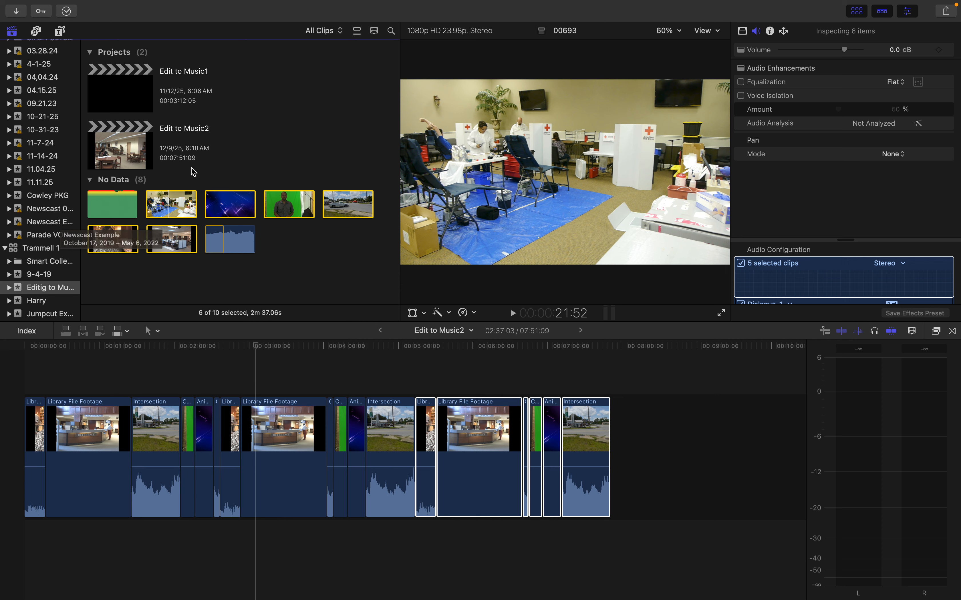
{"action": "left_click", "coordinate": [279, 222]}
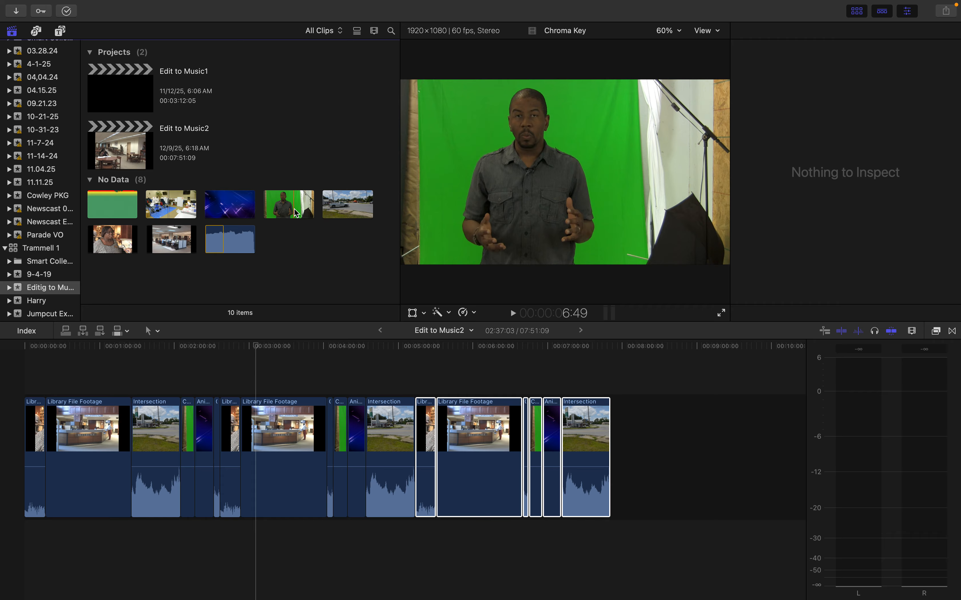
Set a range start on Chroma Key in the browser, connect the OneRepublic song beneath the timeline's start, and shorten it to 27:08
{"action": "left_click", "coordinate": [297, 213]}
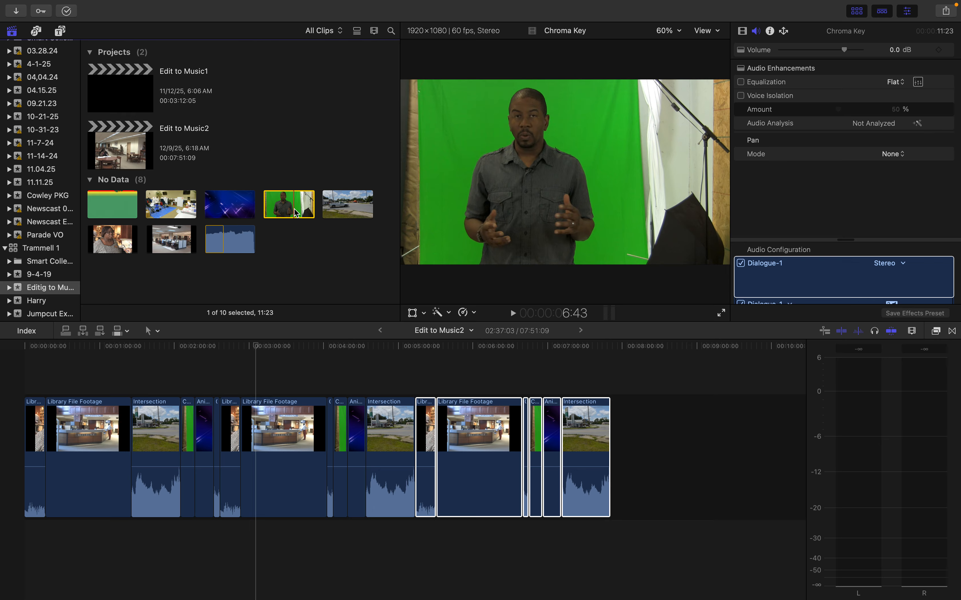
{"action": "key", "text": "i"}
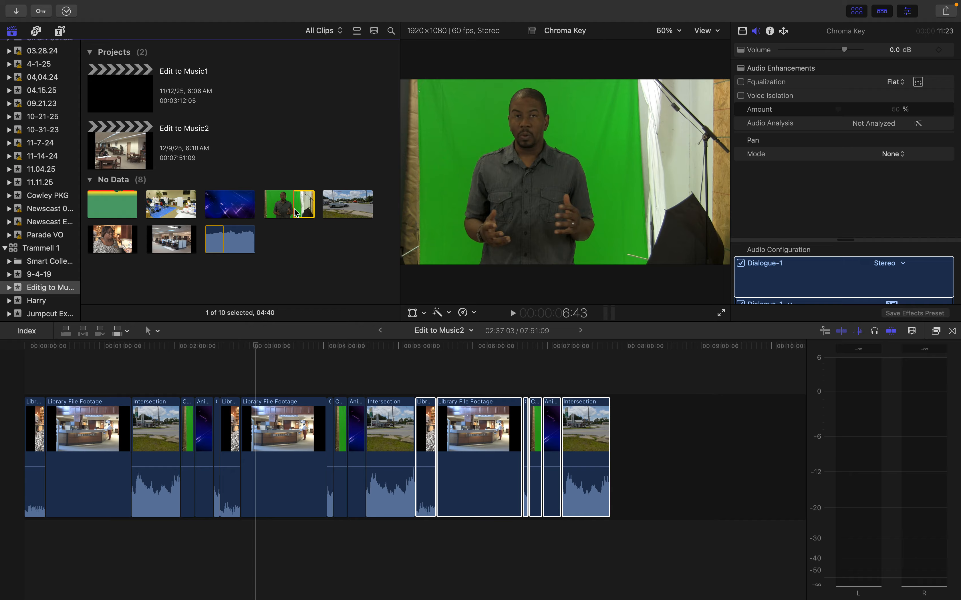
{"action": "left_click", "coordinate": [216, 243]}
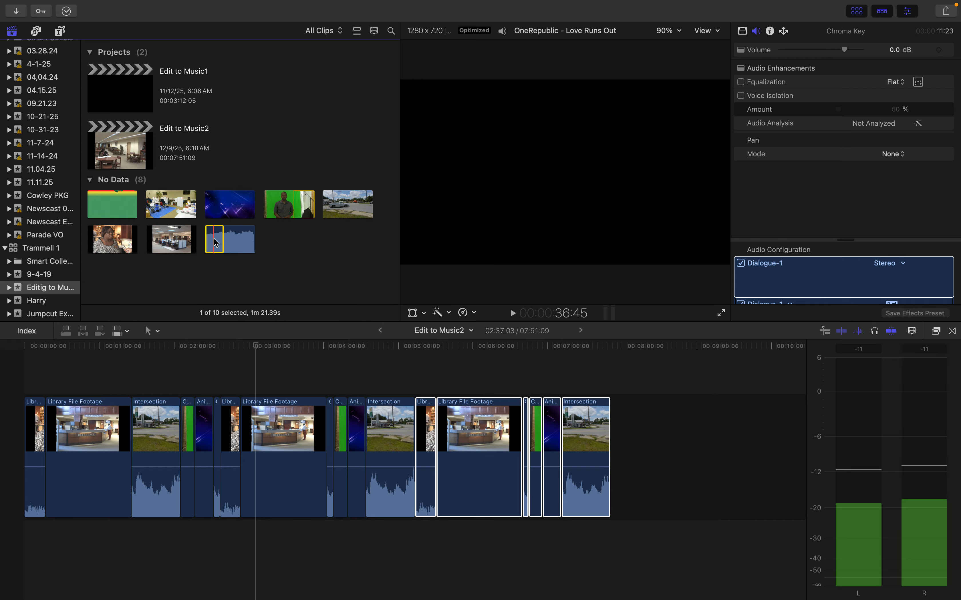
{"action": "left_click_drag", "start_coordinate": [216, 243], "coordinate": [4, 560]}
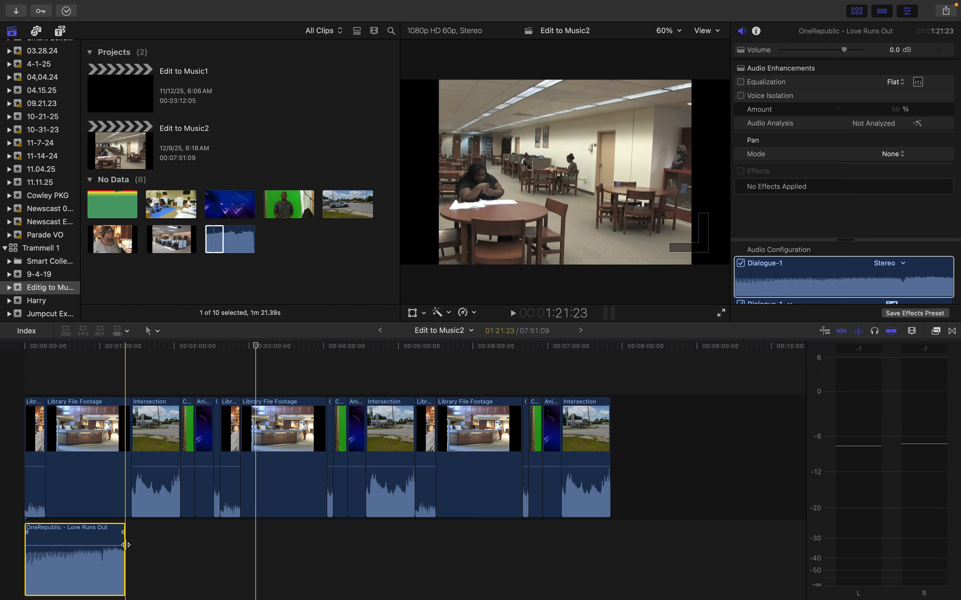
{"action": "left_click_drag", "start_coordinate": [125, 548], "coordinate": [58, 551]}
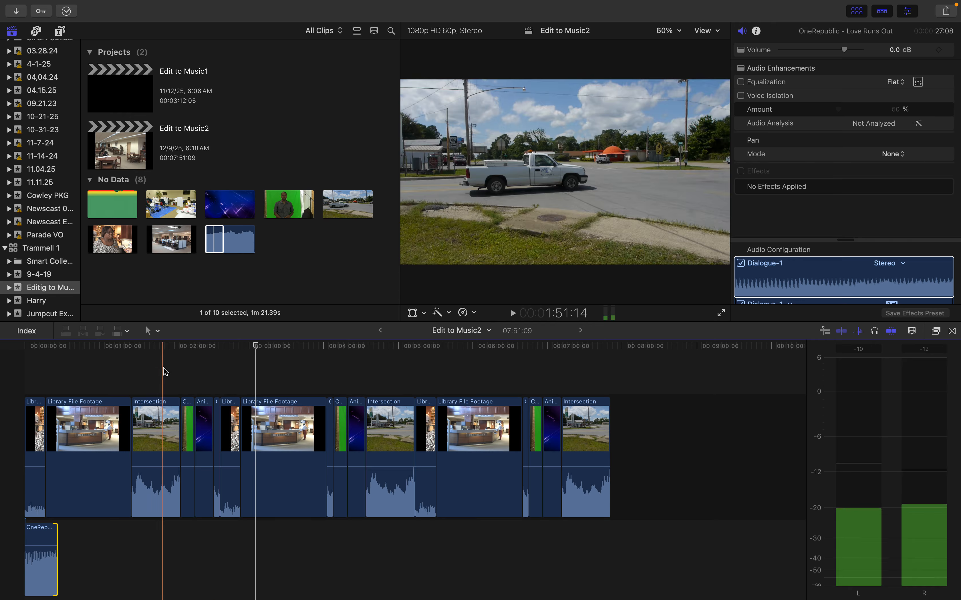
Play the opening part of the timeline from several points to listen to the song's beat, and return to the start
{"action": "left_click", "coordinate": [33, 349]}
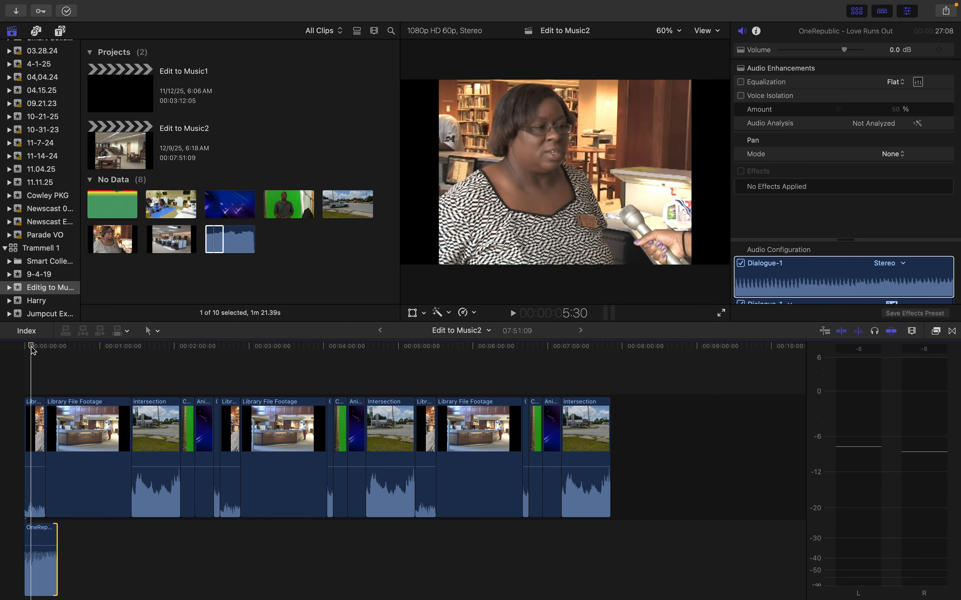
{"action": "key", "text": "super+equal"}
{"action": "key", "text": "super+equal"}
{"action": "key", "text": "super+equal"}
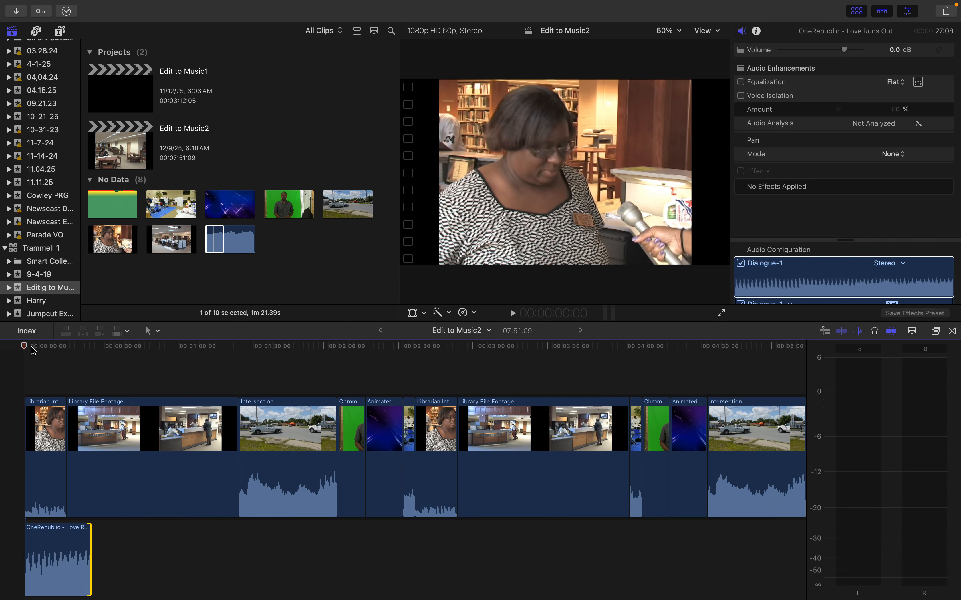
{"action": "key", "text": "super+minus"}
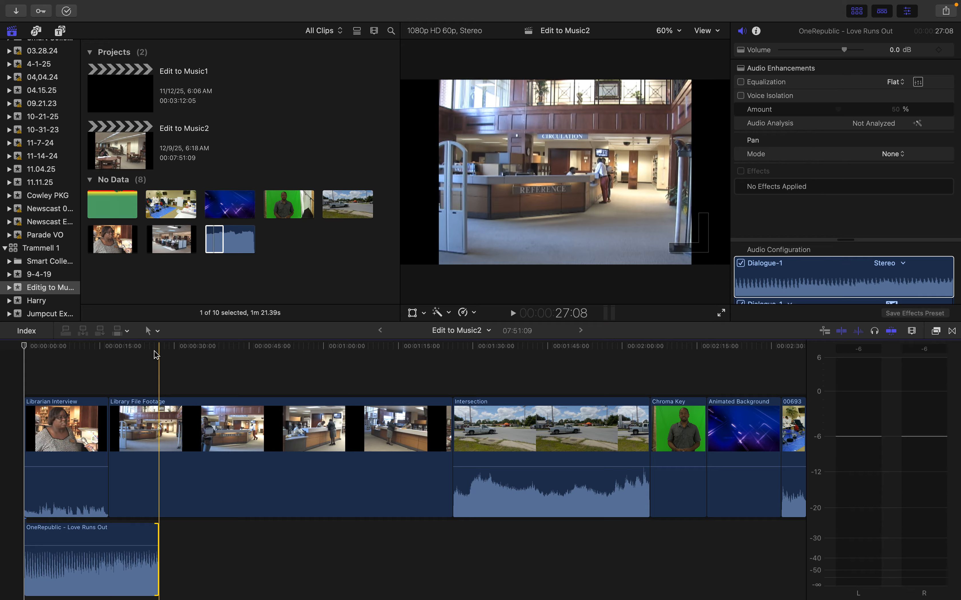
{"action": "left_click", "coordinate": [124, 352]}
{"action": "key", "text": "space"}
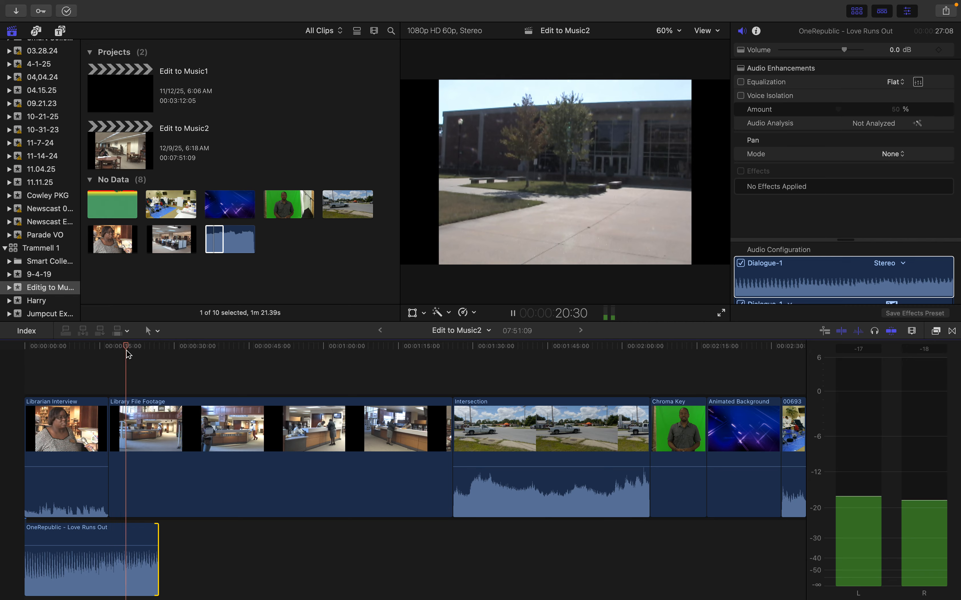
{"action": "left_click", "coordinate": [102, 351]}
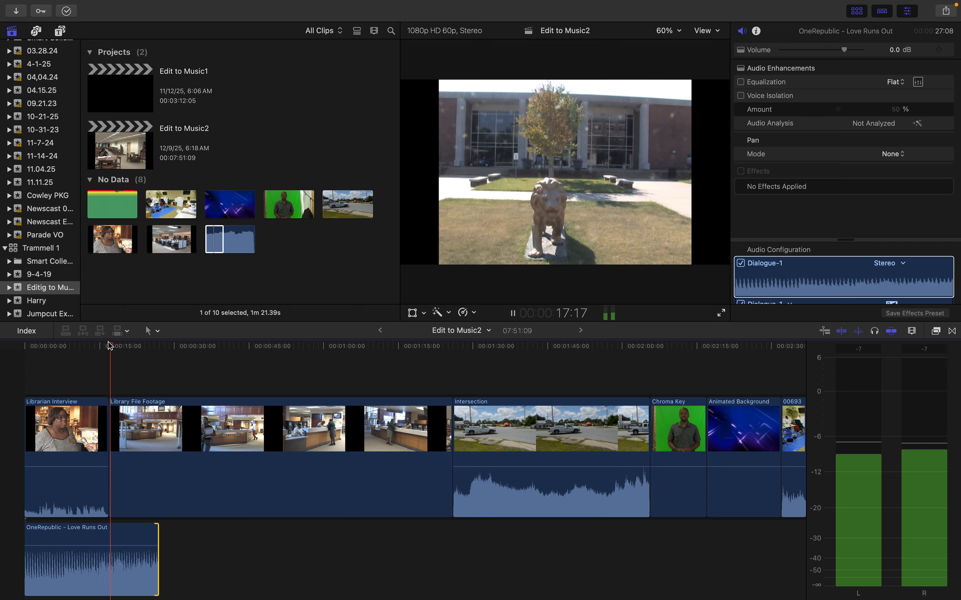
{"action": "left_click", "coordinate": [87, 352]}
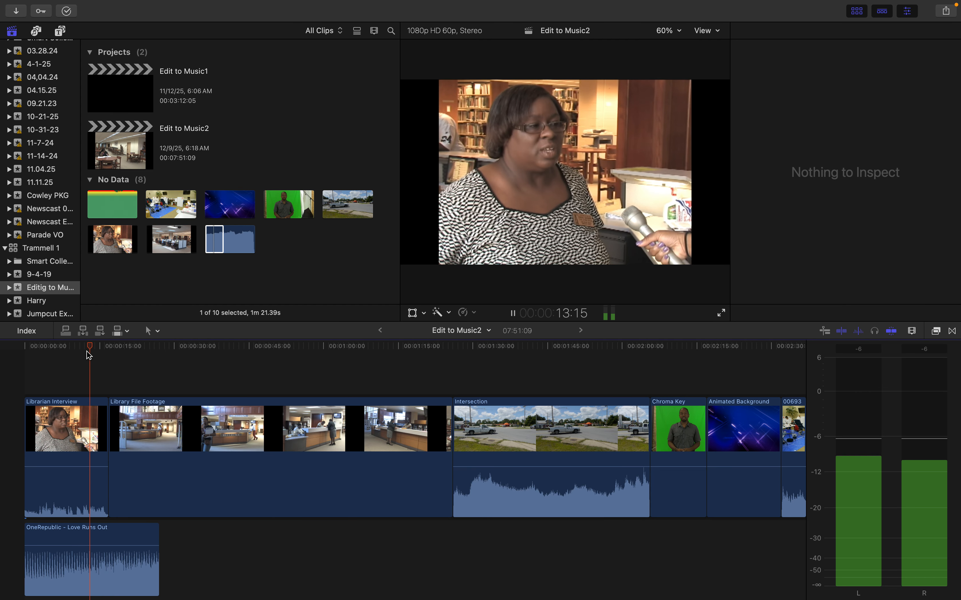
{"action": "key", "text": "space"}
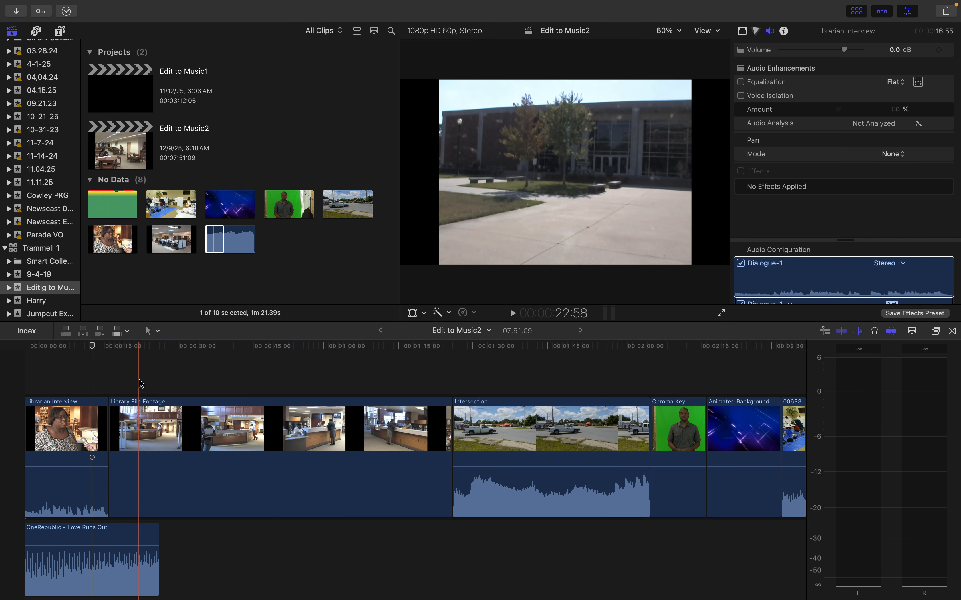
{"action": "key", "text": "Home"}
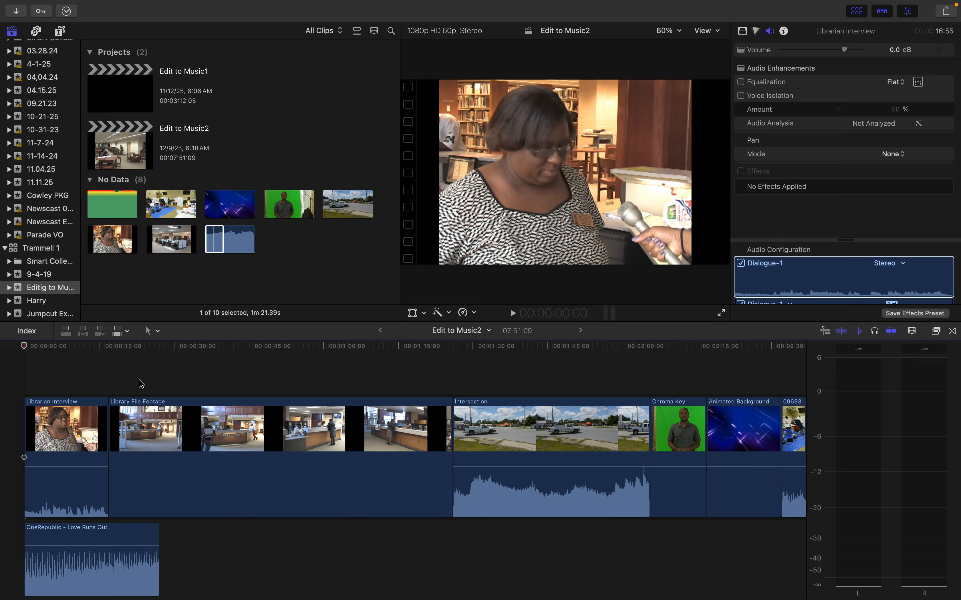
Exit full screen, switch to Preview to review the Editing to Music lesson objectives, and minimize the document
{"action": "mouse_move", "coordinate": [15, 3]}
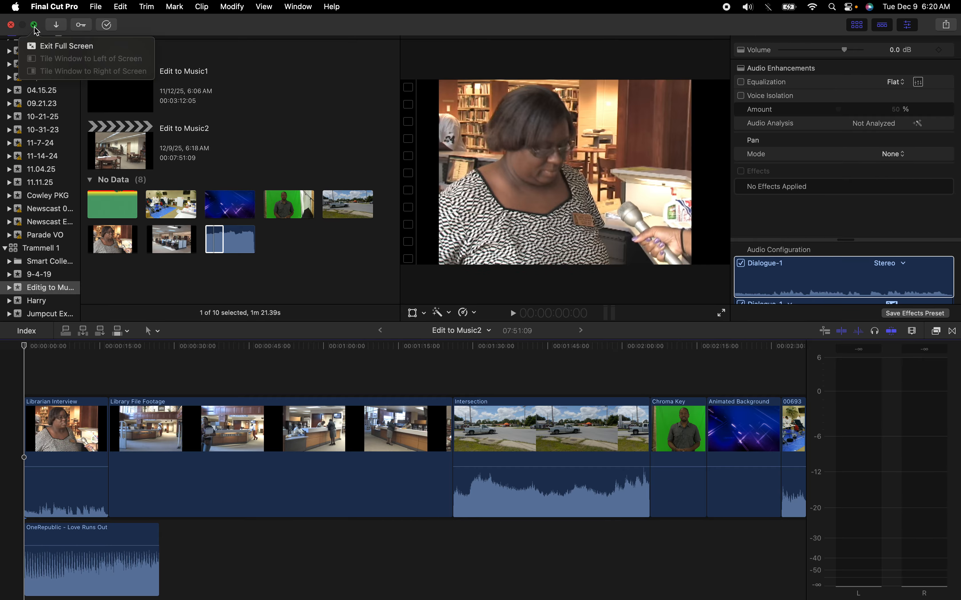
{"action": "left_click", "coordinate": [34, 26]}
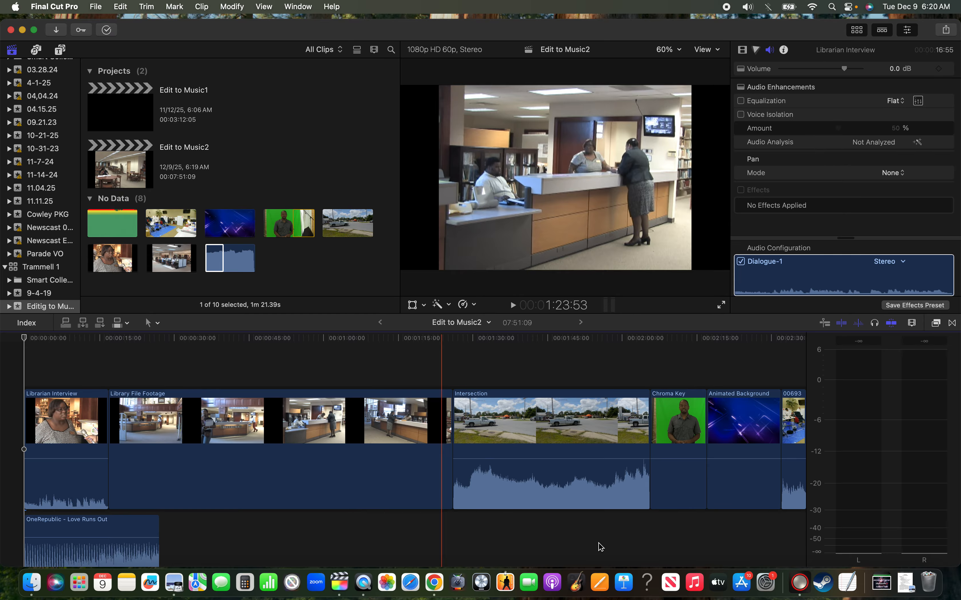
{"action": "left_click", "coordinate": [883, 583]}
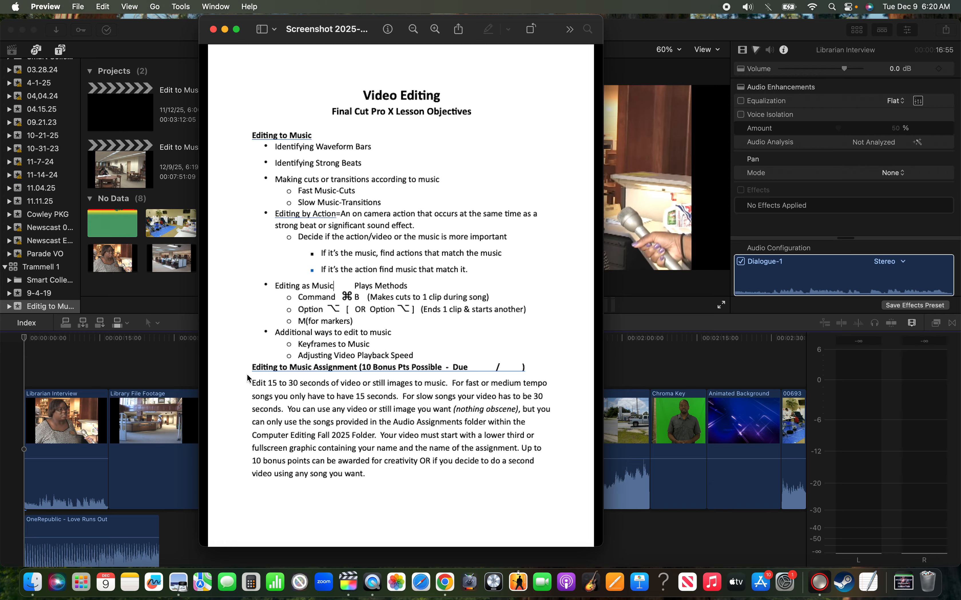
{"action": "left_click", "coordinate": [225, 29]}
Play the timeline from the start and trim each successive clip's end at the playhead on the song's beats, up to 8:51
{"action": "left_click", "coordinate": [25, 341]}
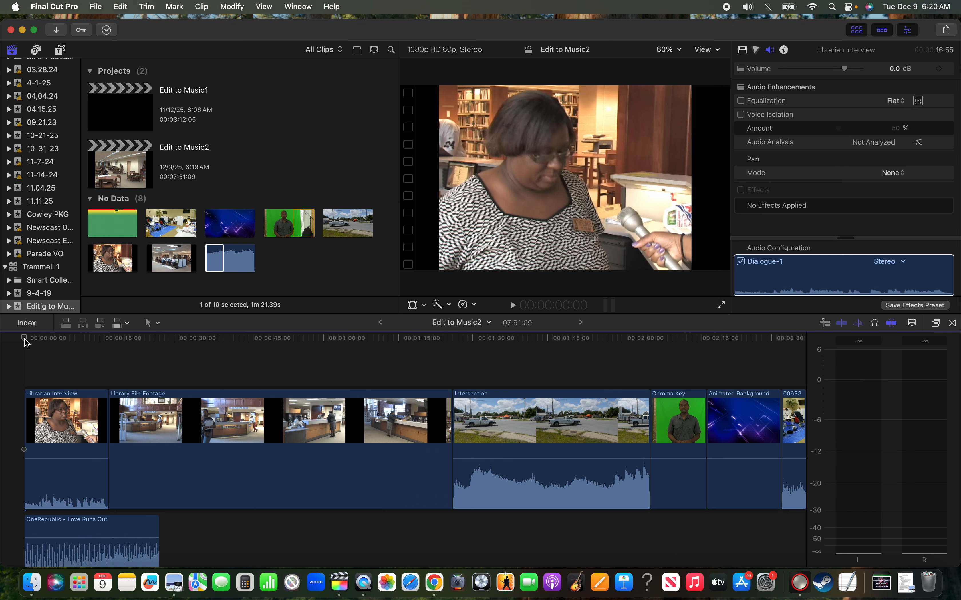
{"action": "key", "text": "space"}
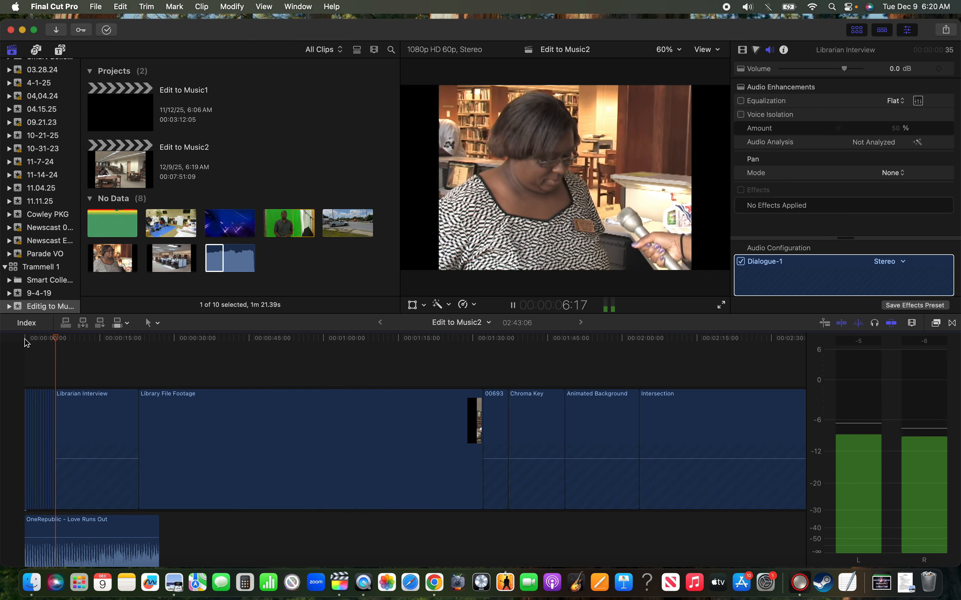
{"action": "key", "text": "alt+]"}
{"action": "key", "text": "alt+]"}
{"action": "key", "text": "alt+]"}
{"action": "key", "text": "alt+]"}
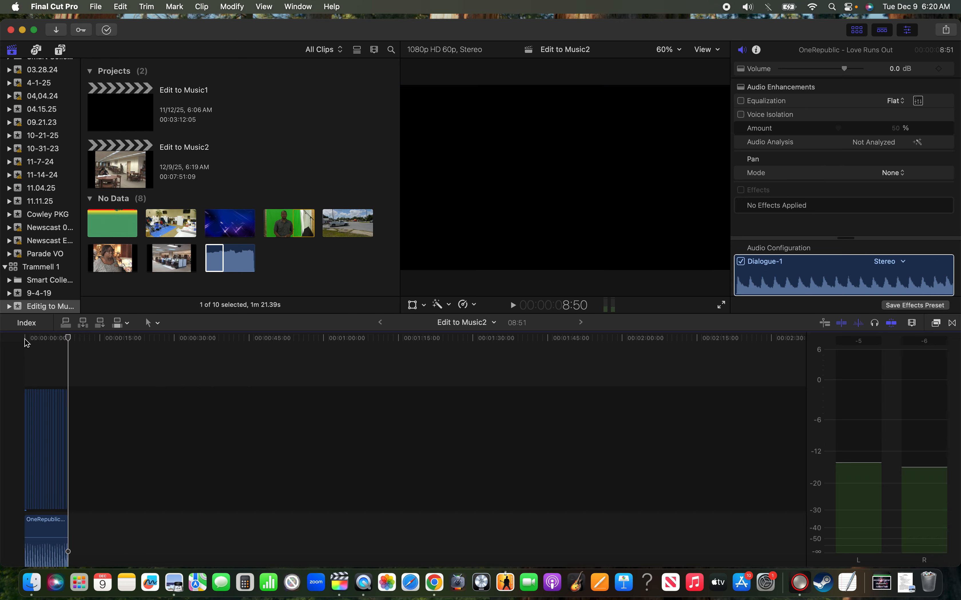
Enlarge the timeline view and play the trimmed clips from the beginning to check the cuts against the beat
{"action": "left_click", "coordinate": [42, 340]}
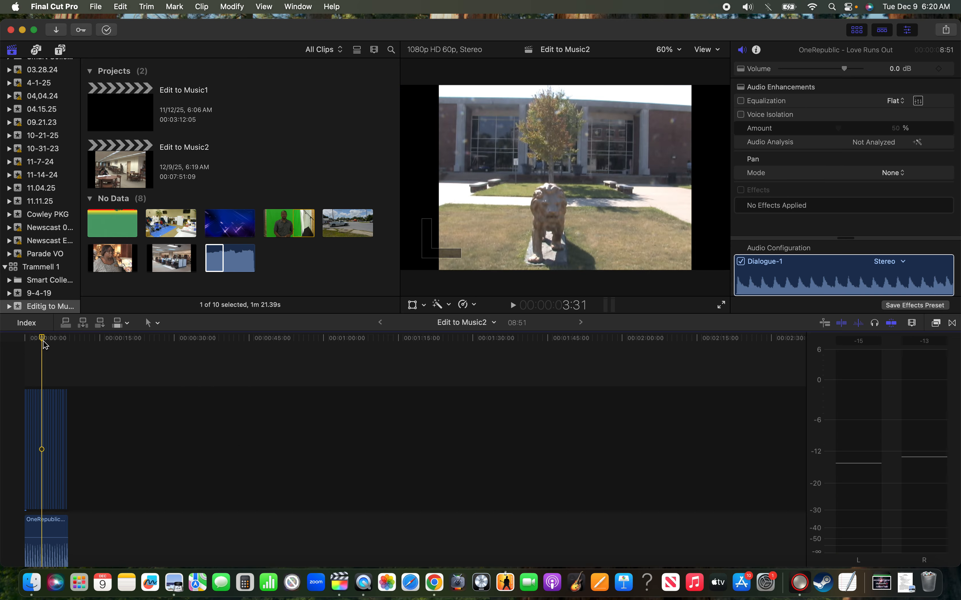
{"action": "key", "text": "Up"}
{"action": "key", "text": "Up"}
{"action": "key", "text": "Up"}
{"action": "key", "text": "Up"}
{"action": "key", "text": "Up"}
{"action": "key", "text": "Up"}
{"action": "key", "text": "Up"}
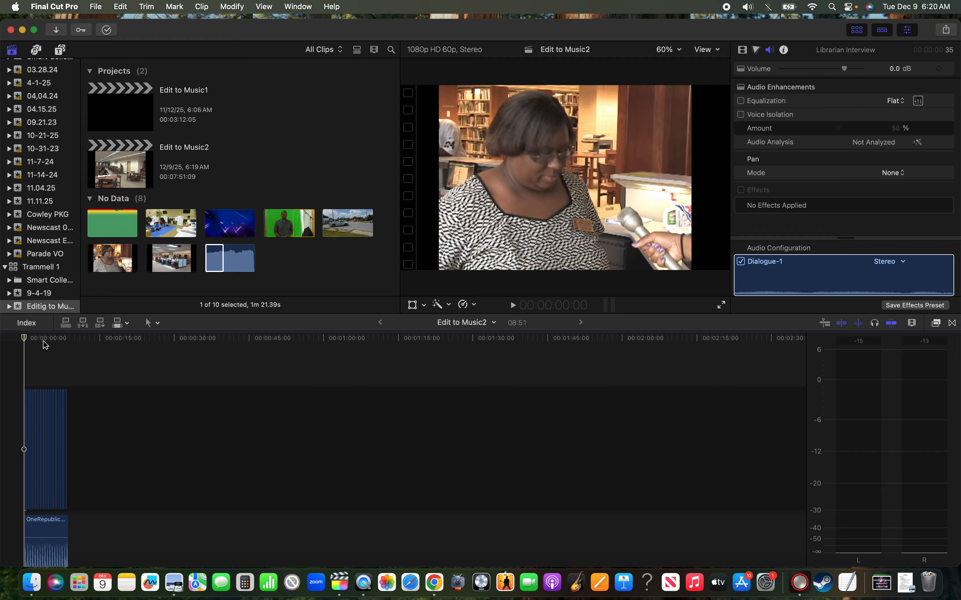
{"action": "key", "text": "super+minus"}
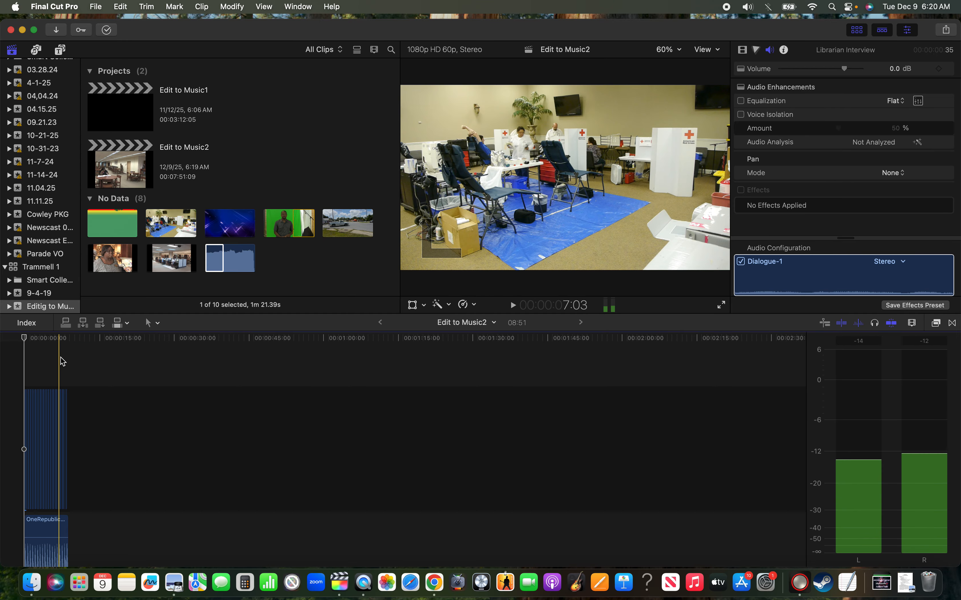
{"action": "left_click", "coordinate": [62, 362]}
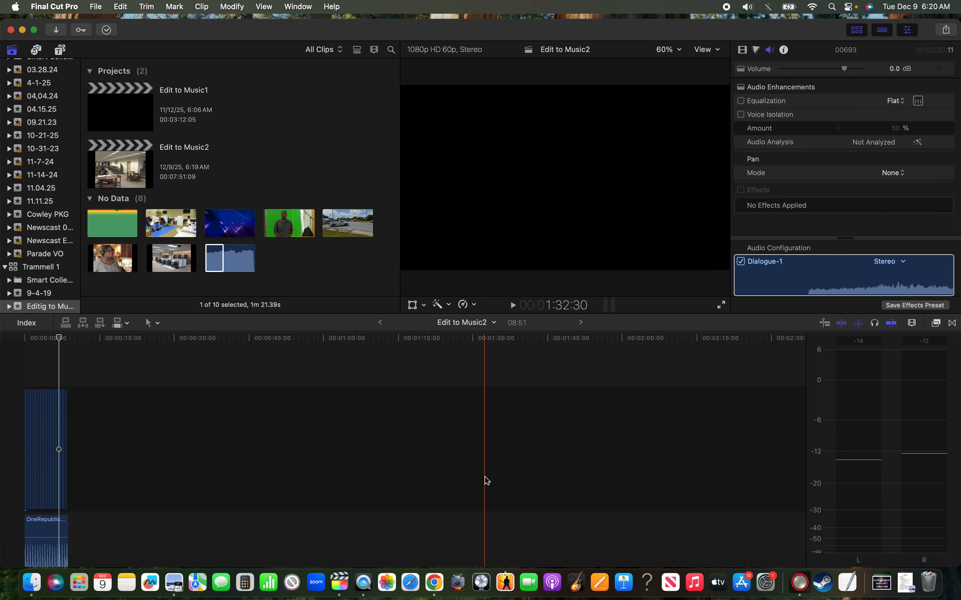
{"action": "left_click", "coordinate": [913, 324]}
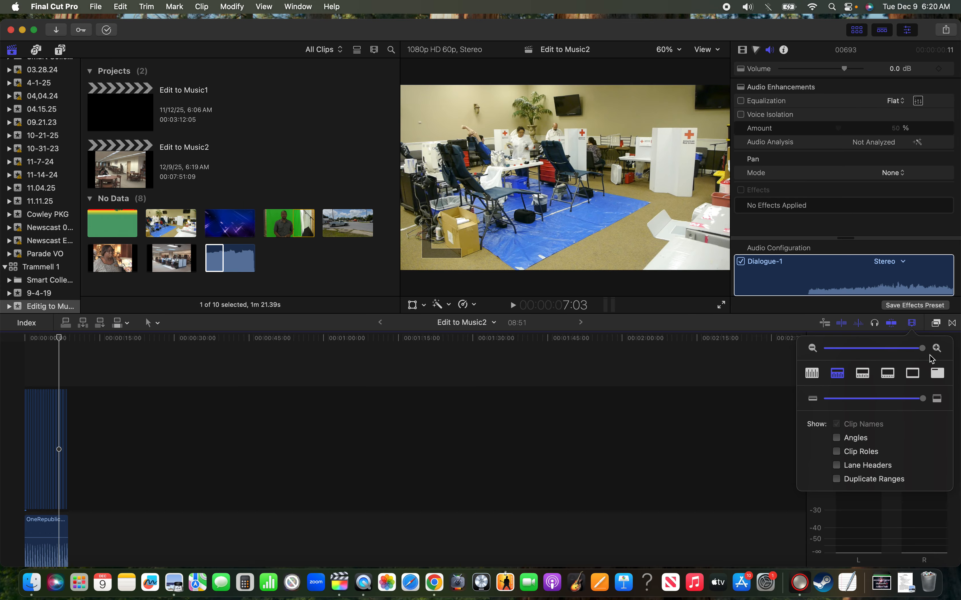
{"action": "left_click_drag", "start_coordinate": [922, 349], "coordinate": [884, 355]}
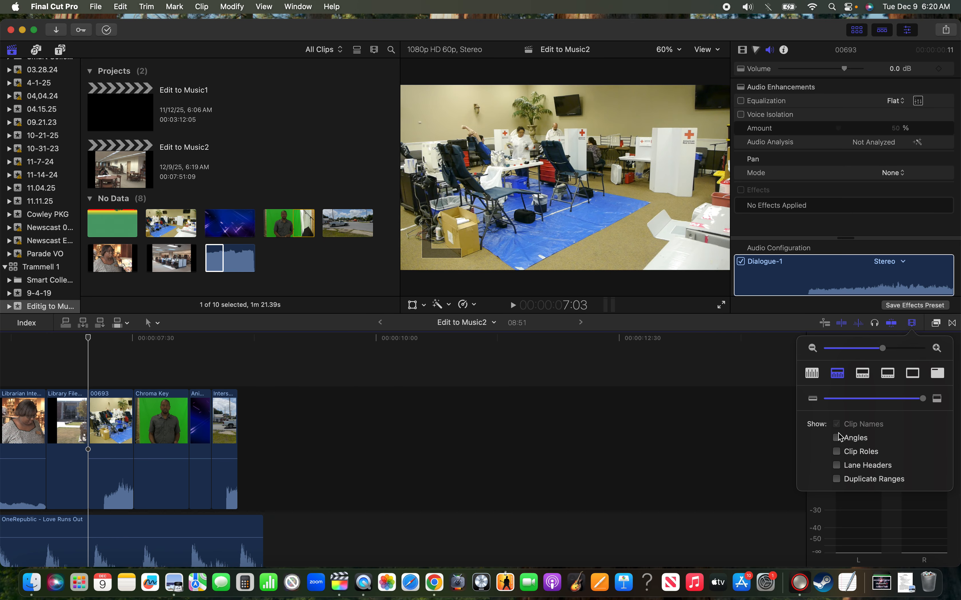
{"action": "scroll", "coordinate": [441, 433], "scroll_direction": "left", "scroll_amount": 15}
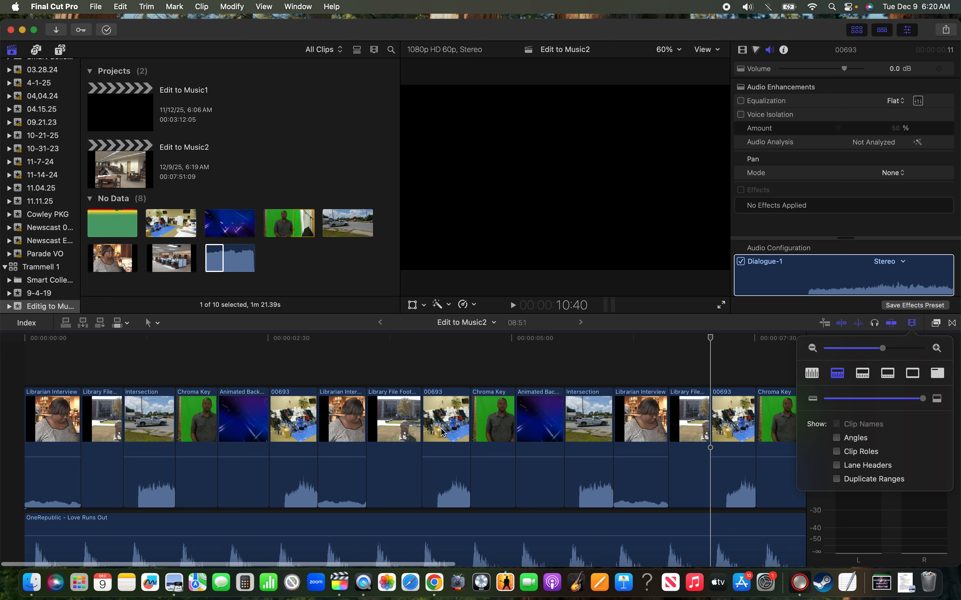
{"action": "left_click", "coordinate": [25, 340]}
{"action": "key", "text": "space"}
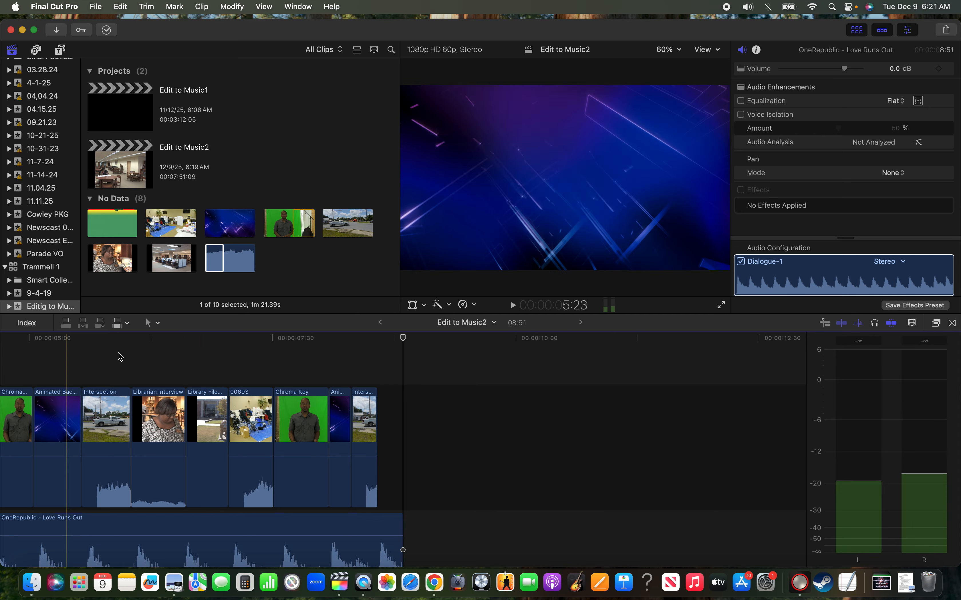
Slip the footage inside the Librarian Interview clip at 6:18 with the Trim tool, and return to the Select tool
{"action": "left_click", "coordinate": [122, 341]}
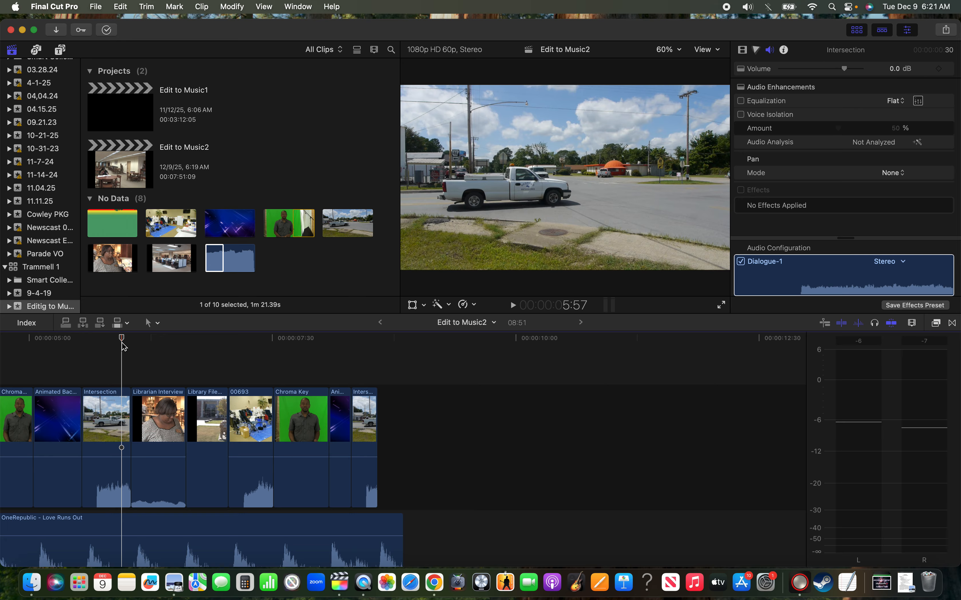
{"action": "left_click", "coordinate": [156, 338]}
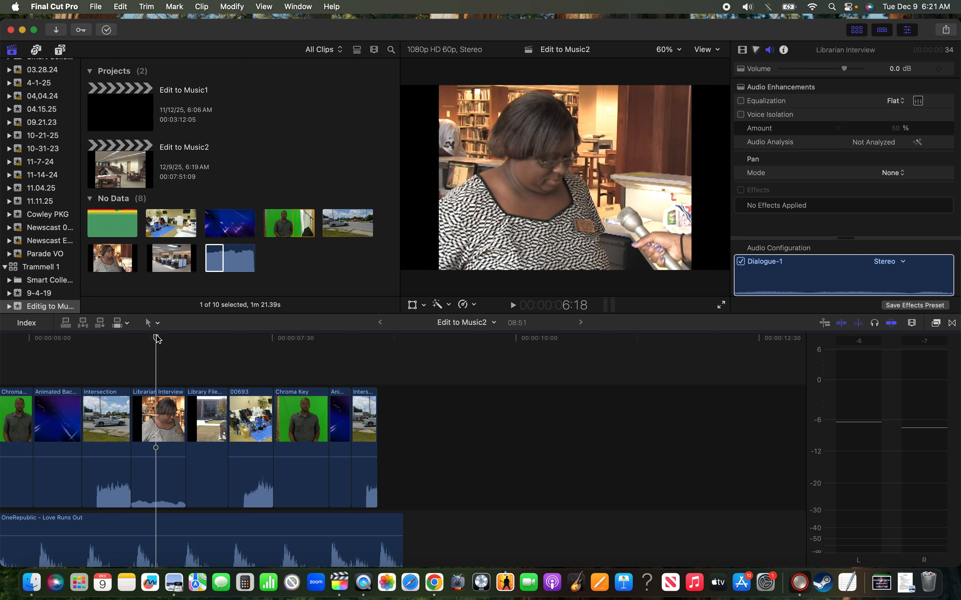
{"action": "key", "text": "t"}
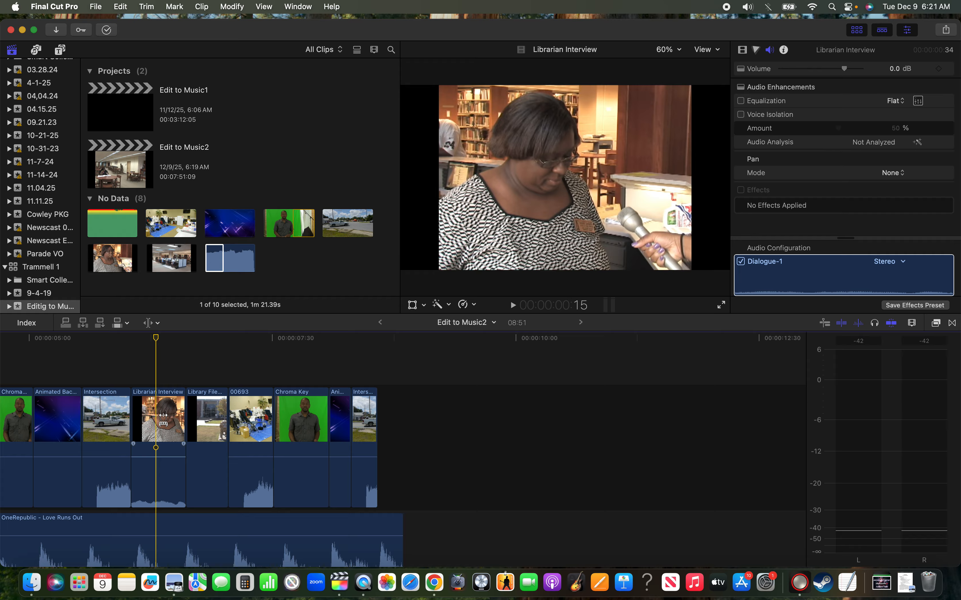
{"action": "left_click_drag", "start_coordinate": [163, 419], "coordinate": [2, 442]}
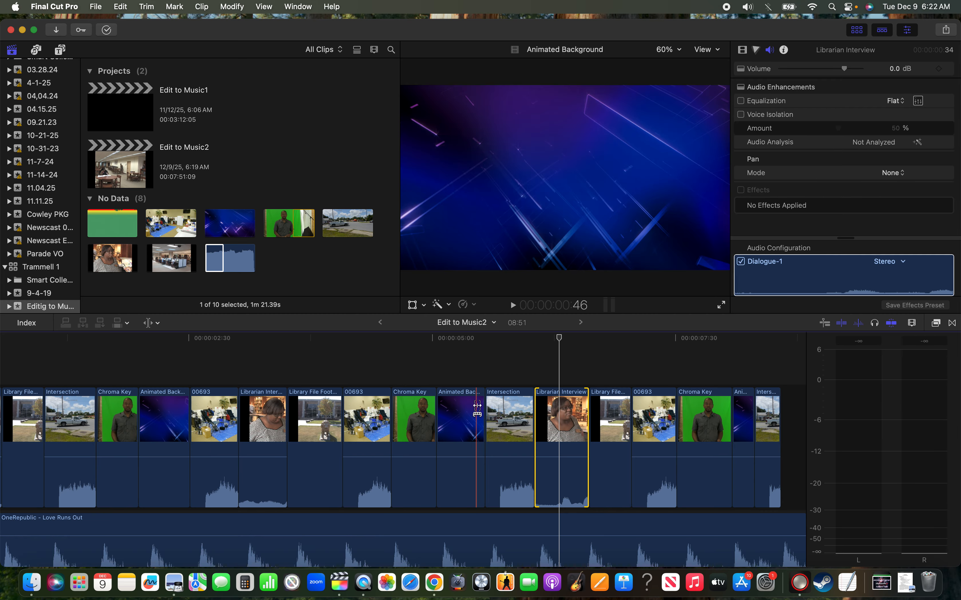
{"action": "left_click", "coordinate": [161, 325]}
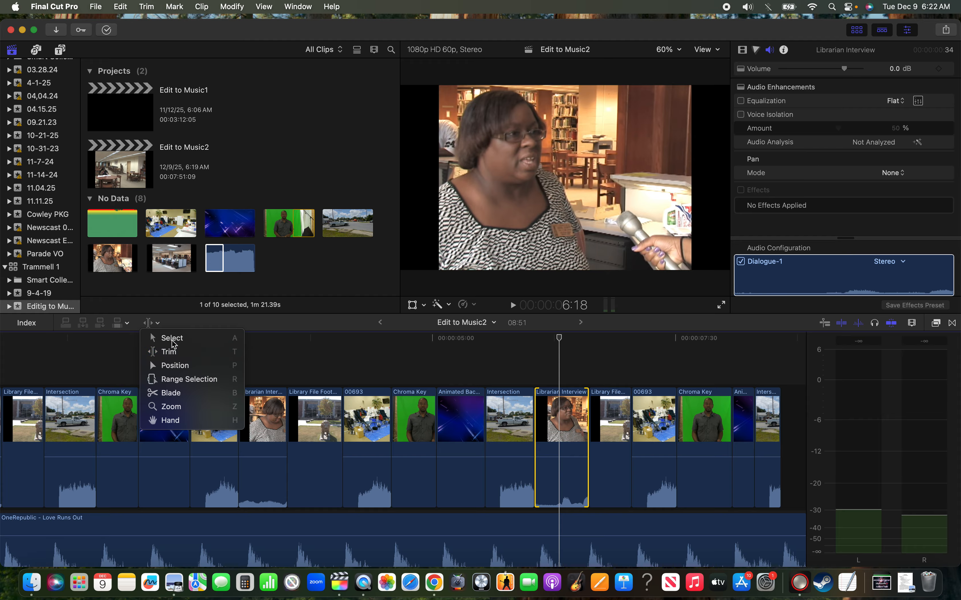
{"action": "left_click", "coordinate": [173, 340]}
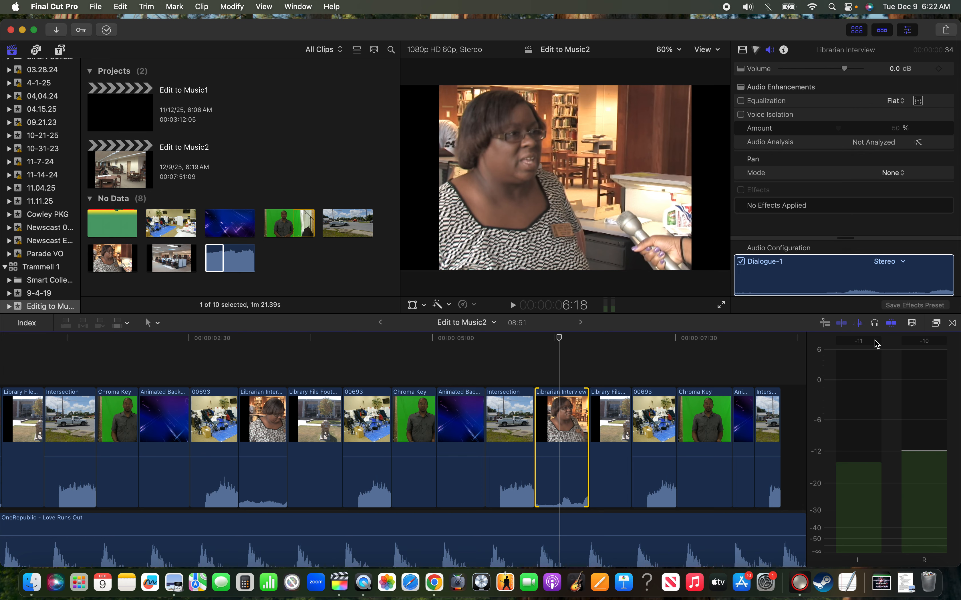
Examine the available transitions, including Cross Dissolve among the Dissolves, and close the transitions list
{"action": "left_click", "coordinate": [952, 324]}
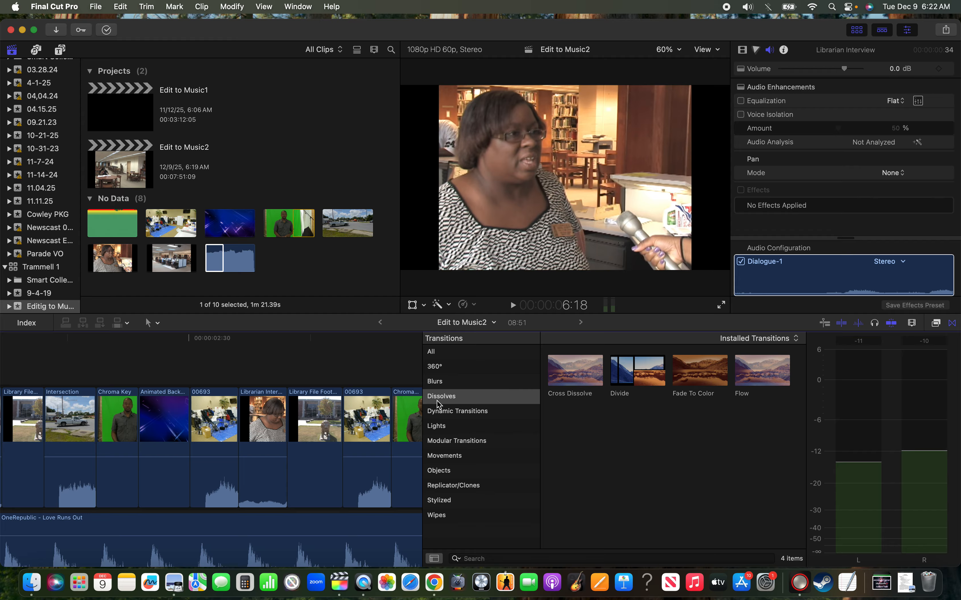
{"action": "left_click", "coordinate": [444, 353]}
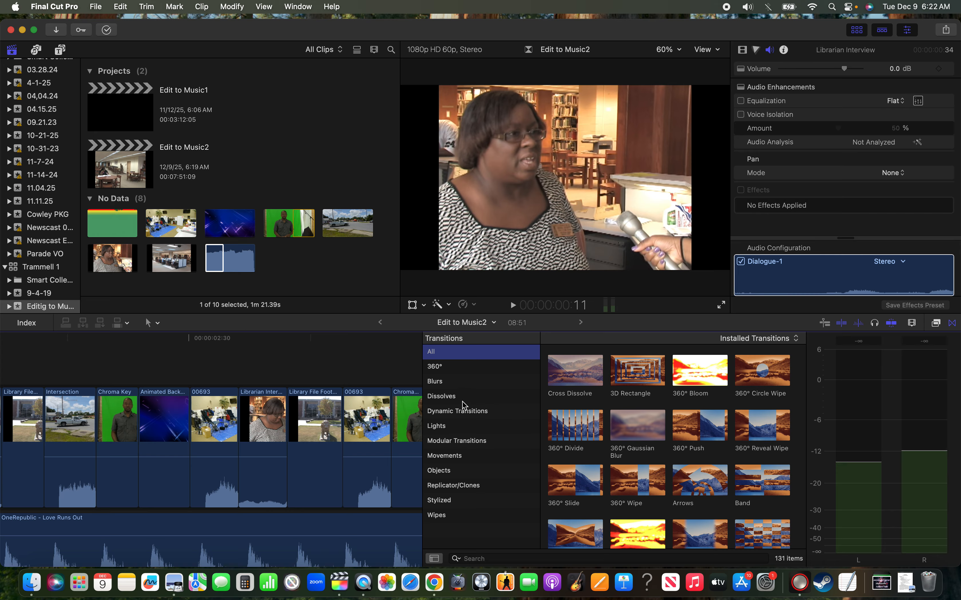
{"action": "left_click", "coordinate": [439, 397]}
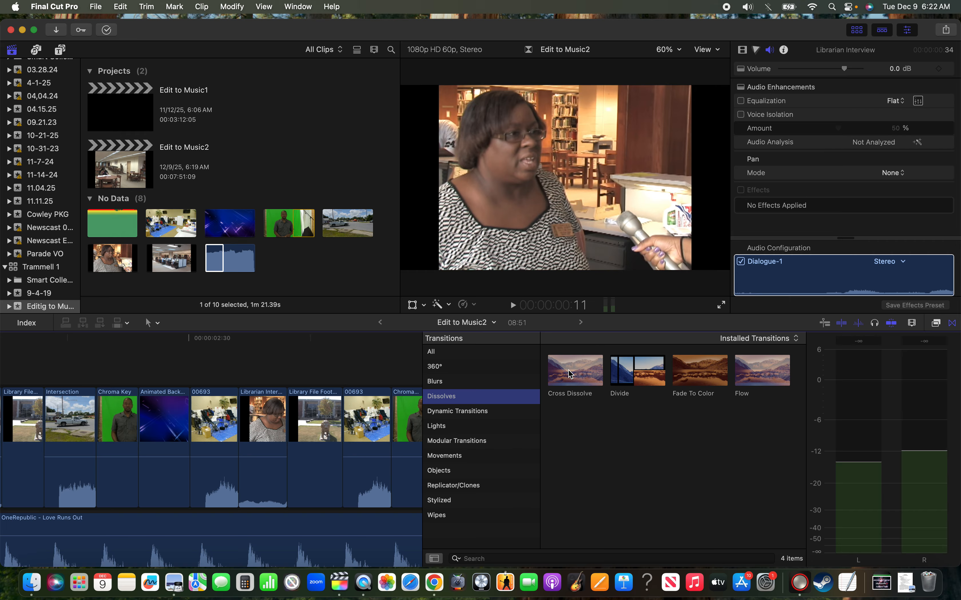
{"action": "mouse_move", "coordinate": [568, 369]}
{"action": "left_mouse_down"}
{"action": "mouse_move", "coordinate": [299, 439]}
{"action": "mouse_move", "coordinate": [220, 439]}
{"action": "mouse_move", "coordinate": [265, 424]}
{"action": "mouse_move", "coordinate": [378, 417]}
{"action": "mouse_move", "coordinate": [578, 357]}
{"action": "mouse_move", "coordinate": [567, 377]}
{"action": "left_mouse_up"}
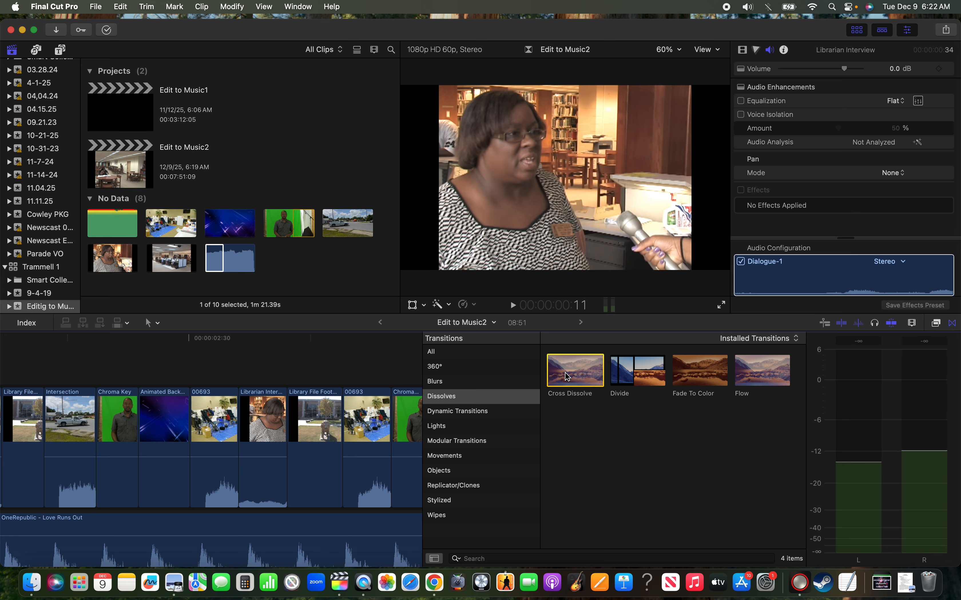
{"action": "left_click", "coordinate": [361, 342]}
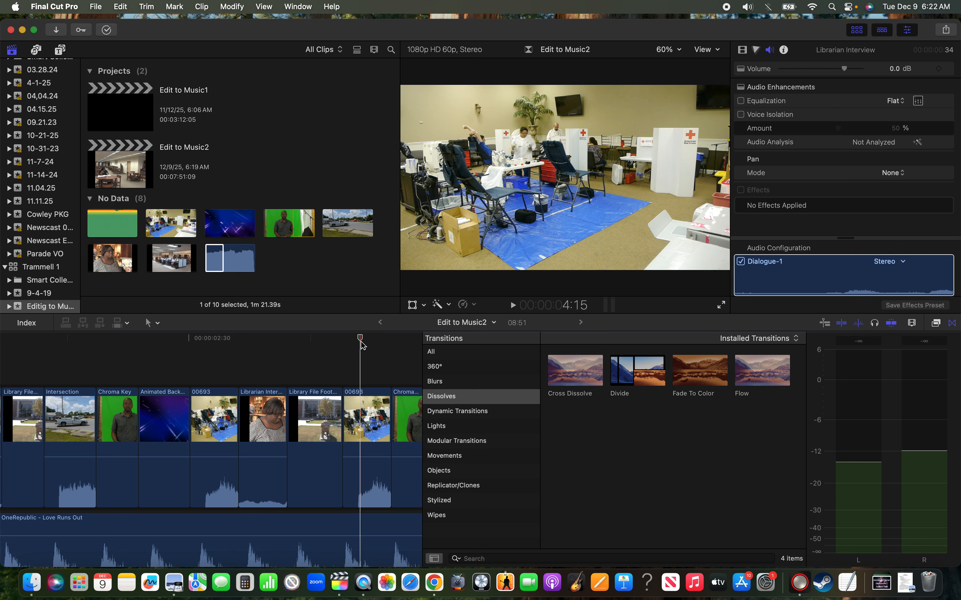
{"action": "left_click", "coordinate": [951, 324]}
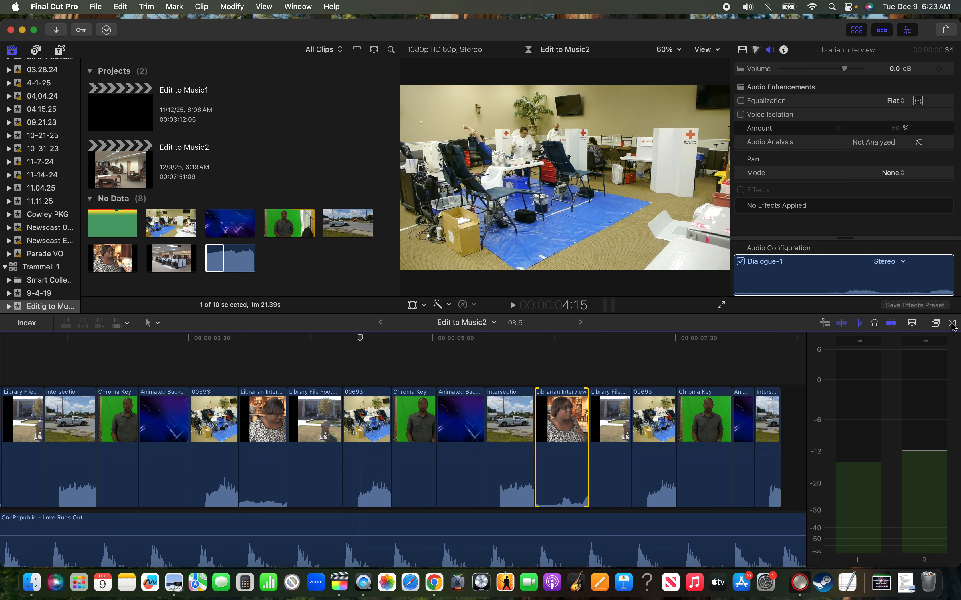